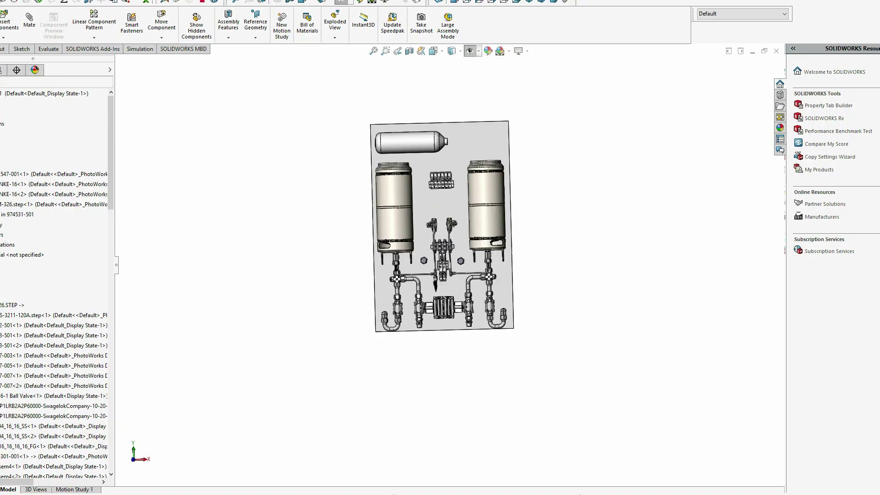
Step: Examine the complete panel assembly from the front and from the side
scroll(442, 226, down, 1)
scroll(378, 215, up, 1)
scroll(389, 222, down, 1)
scroll(436, 247, down, 2)
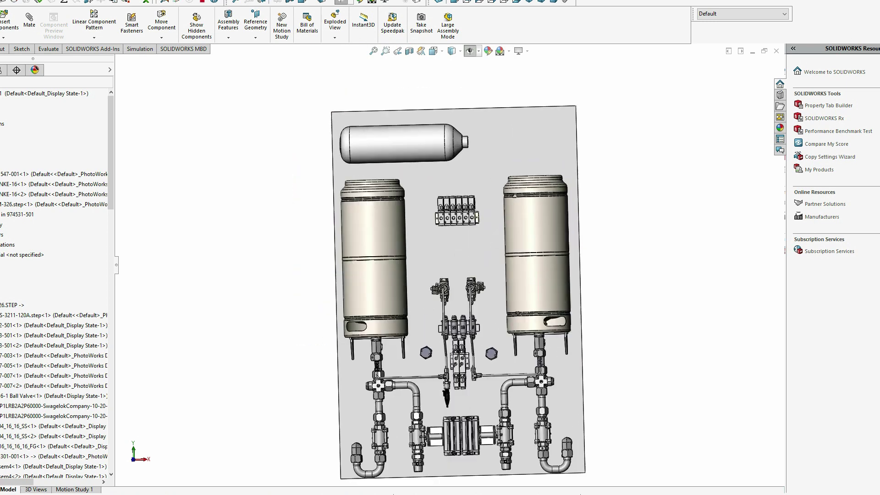
scroll(454, 265, up, 1)
scroll(519, 348, down, 1)
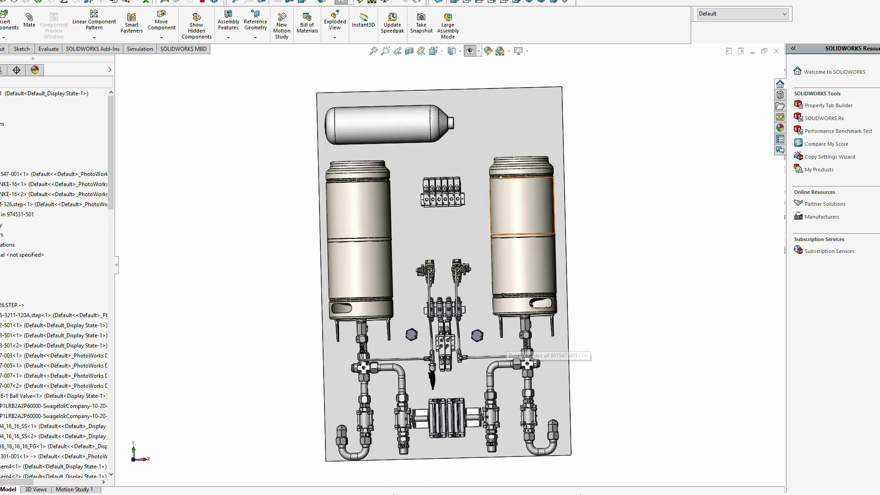
mouse_move(523, 207)
mouse_down()
mouse_move(389, 207)
mouse_move(523, 206)
mouse_up()
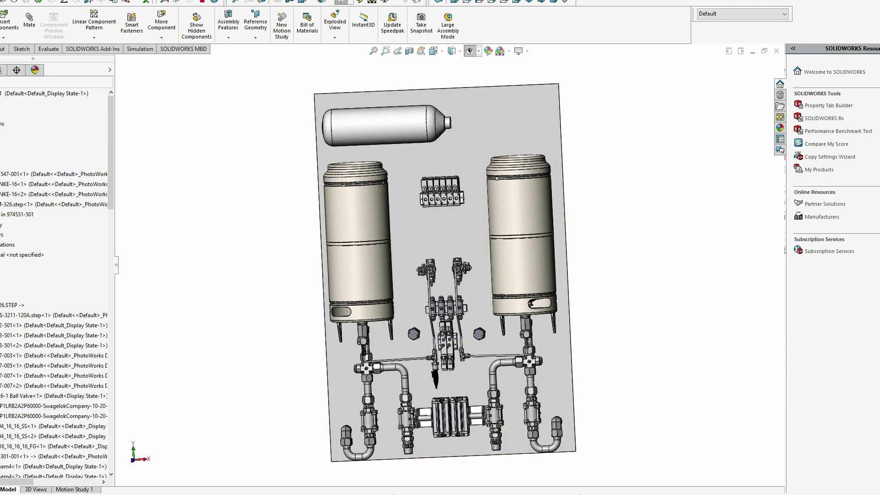
scroll(422, 364, up, 1)
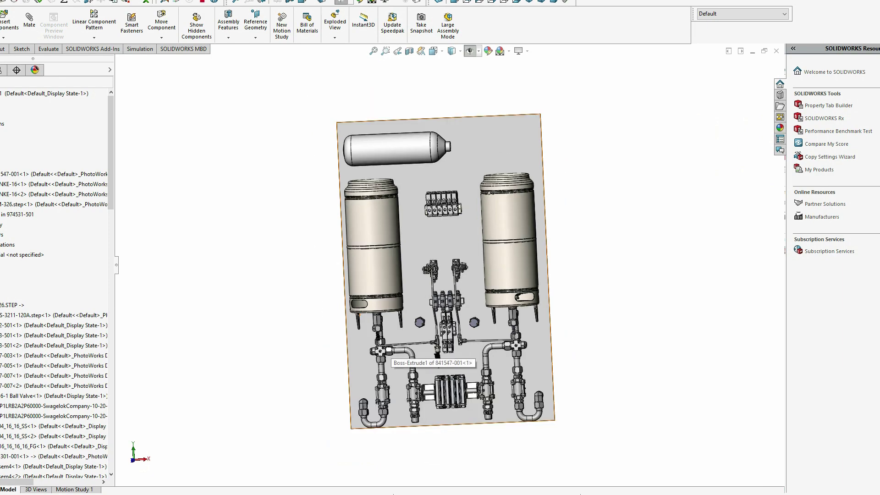
scroll(423, 364, down, 2)
drag(206, 275, 333, 277)
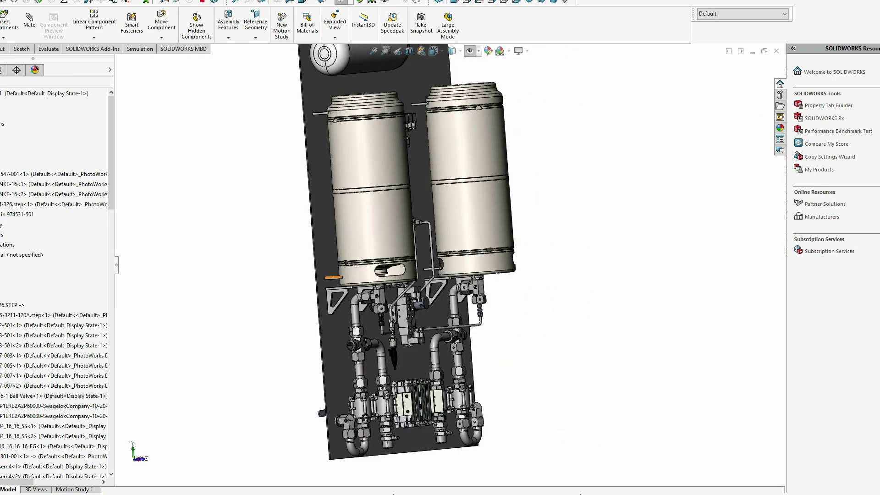
key(ctrl+1)
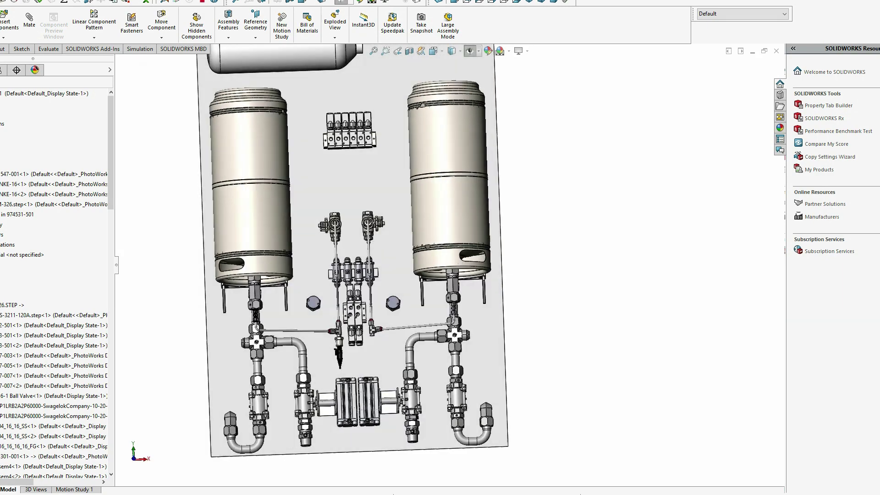
scroll(378, 197, down, 1)
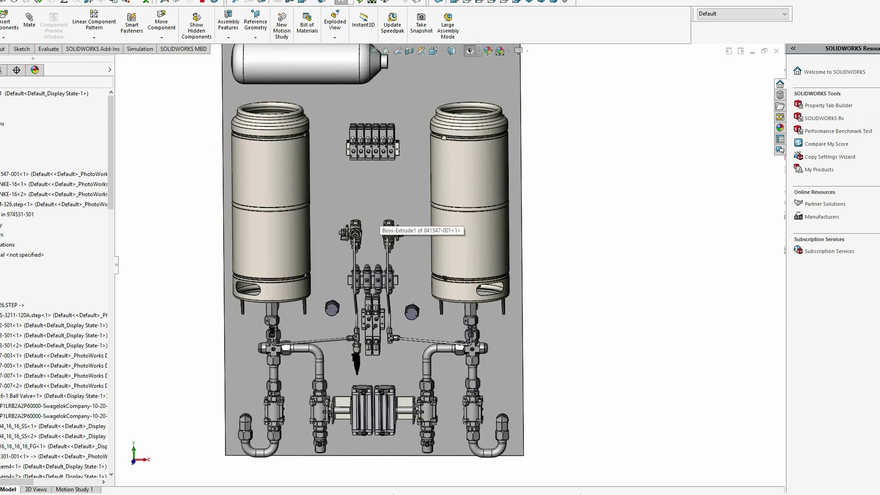
scroll(381, 220, up, 2)
scroll(392, 304, down, 1)
drag(312, 250, 312, 231)
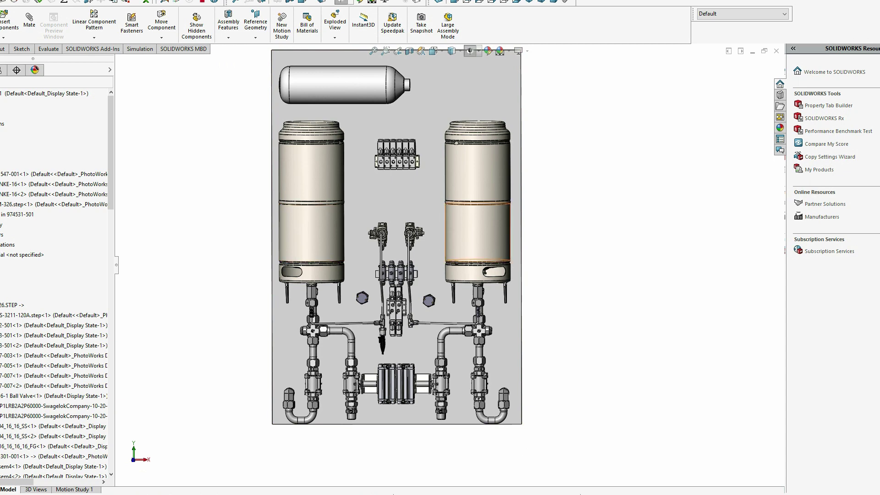
Step: Inspect the two large tanks, their mounting brackets and the horizontal cylinder above them from oblique angles
drag(513, 239, 451, 261)
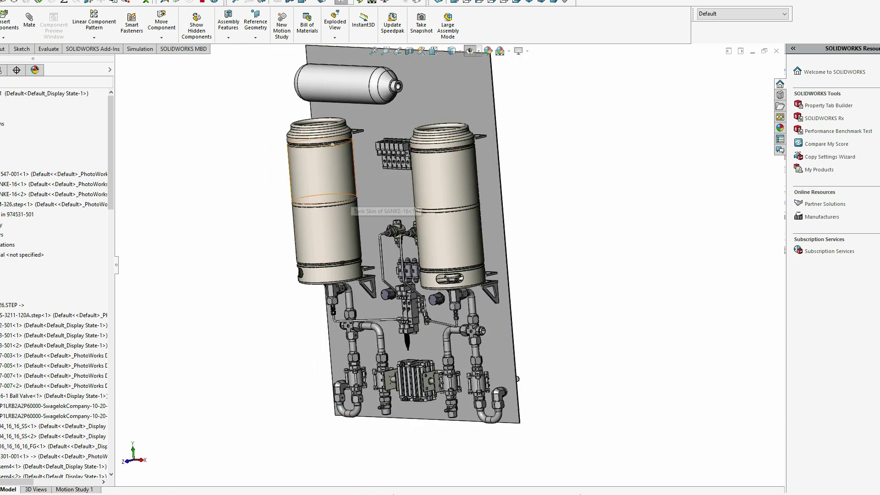
drag(356, 200, 440, 133)
scroll(441, 114, down, 4)
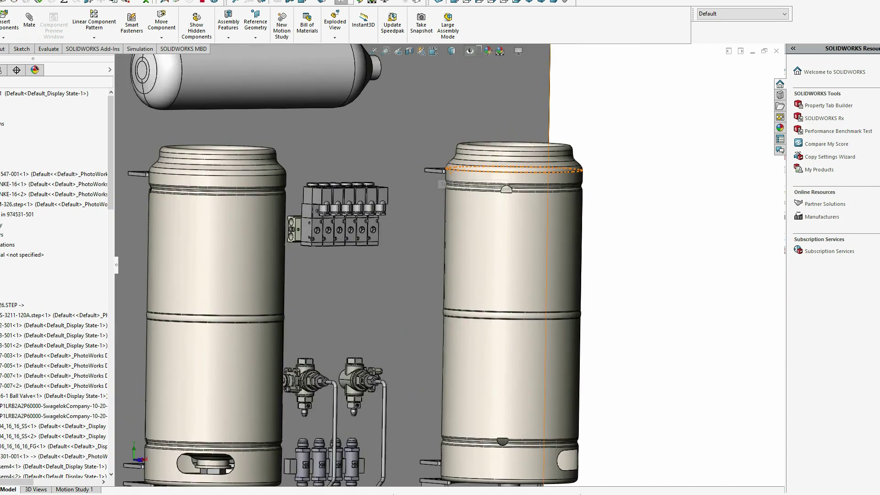
scroll(423, 267, up, 4)
drag(422, 267, 369, 208)
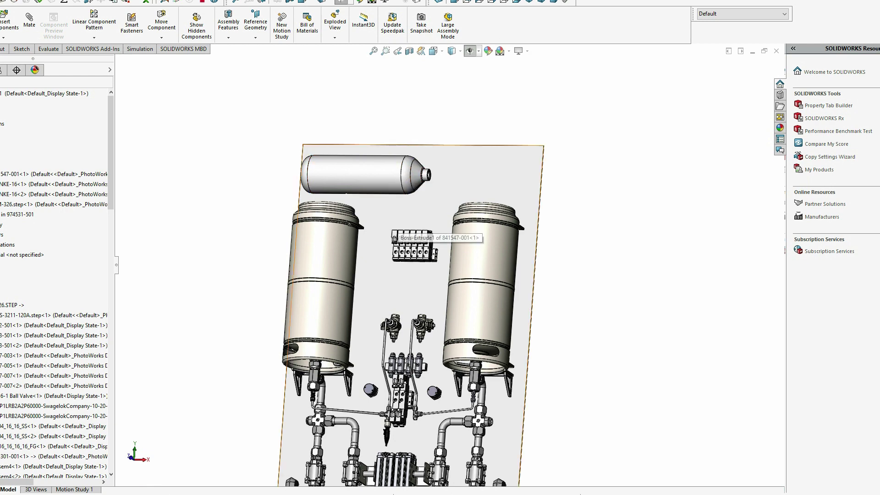
drag(398, 232, 399, 321)
scroll(399, 373, down, 2)
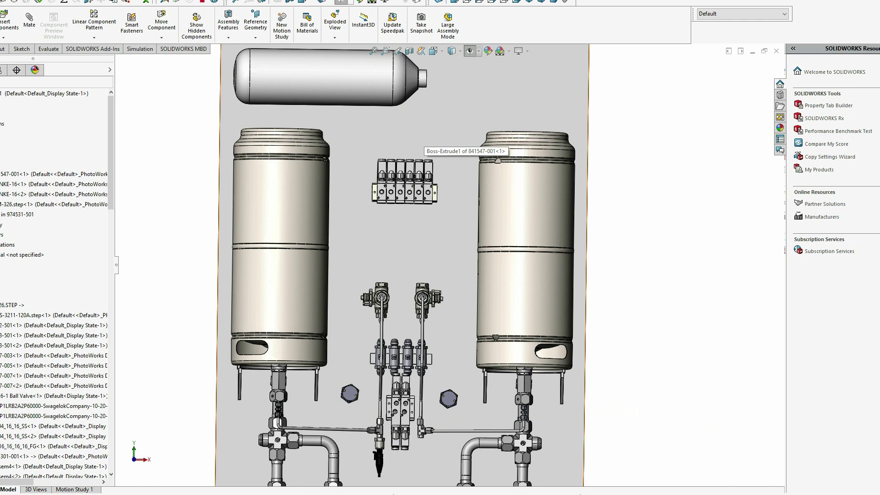
drag(427, 195, 410, 222)
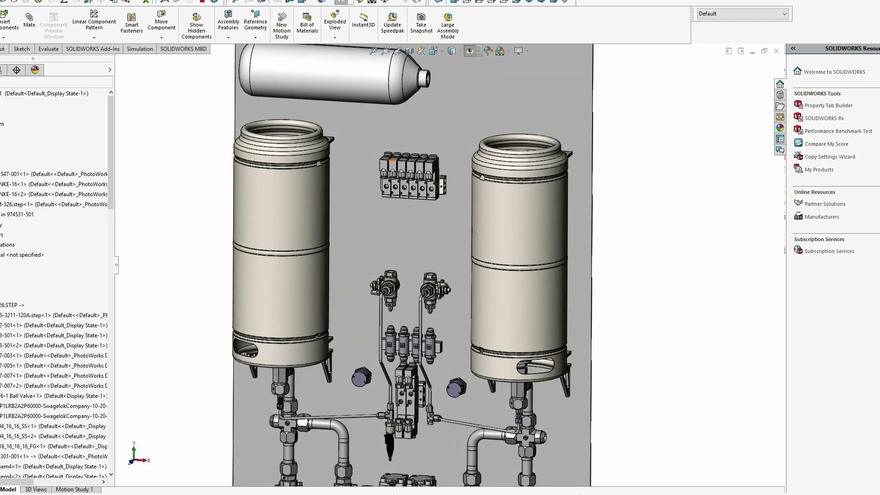
Step: Inspect the regulators, valve manifold and small tubing mounted between the two tanks
scroll(451, 269, up, 2)
scroll(436, 300, down, 5)
scroll(436, 312, up, 3)
scroll(427, 320, down, 1)
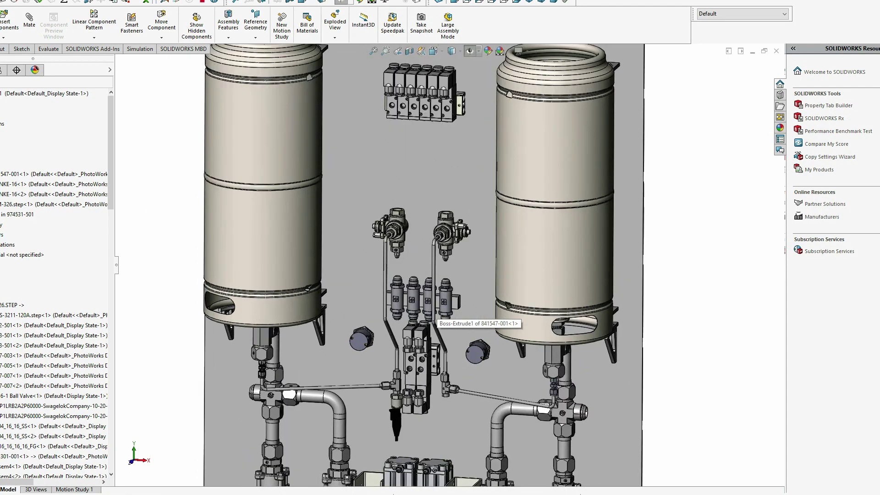
scroll(427, 319, up, 1)
scroll(408, 412, down, 2)
drag(426, 382, 438, 356)
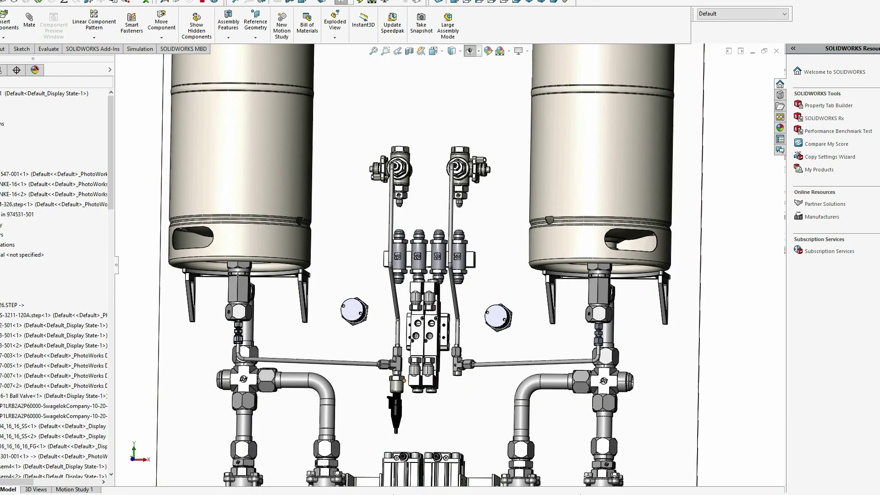
scroll(436, 381, up, 2)
scroll(434, 400, down, 2)
scroll(447, 404, up, 1)
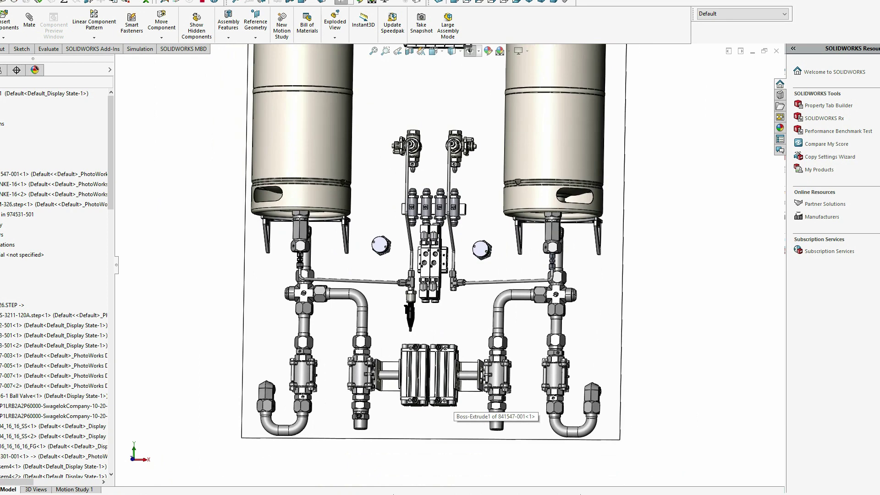
drag(426, 374, 429, 392)
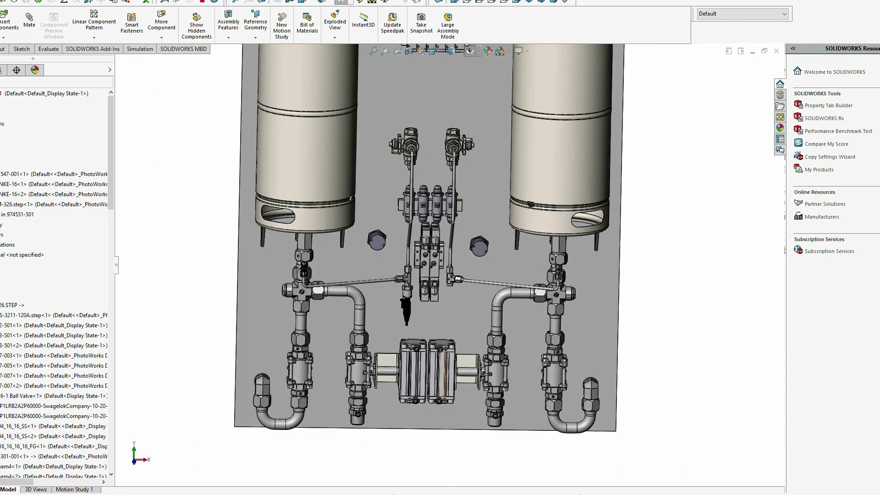
scroll(455, 151, down, 3)
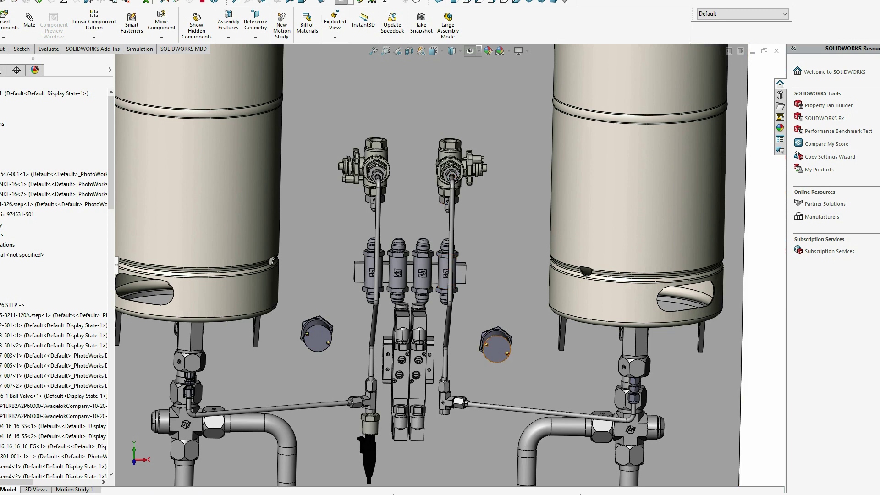
Step: Inspect the lower piping and the small 2404_04_02 fitting on the outlet below the inner ball valve
key(f)
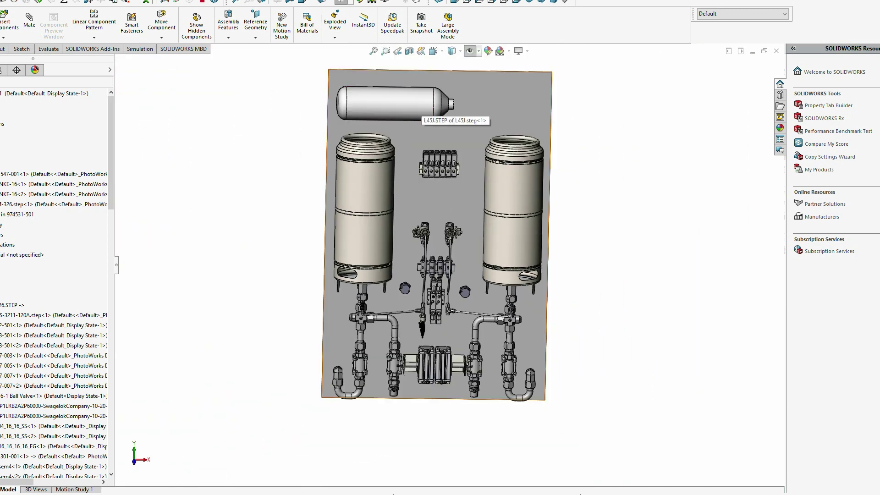
scroll(421, 290, down, 3)
middle_click(586, 361)
drag(586, 361, 559, 296)
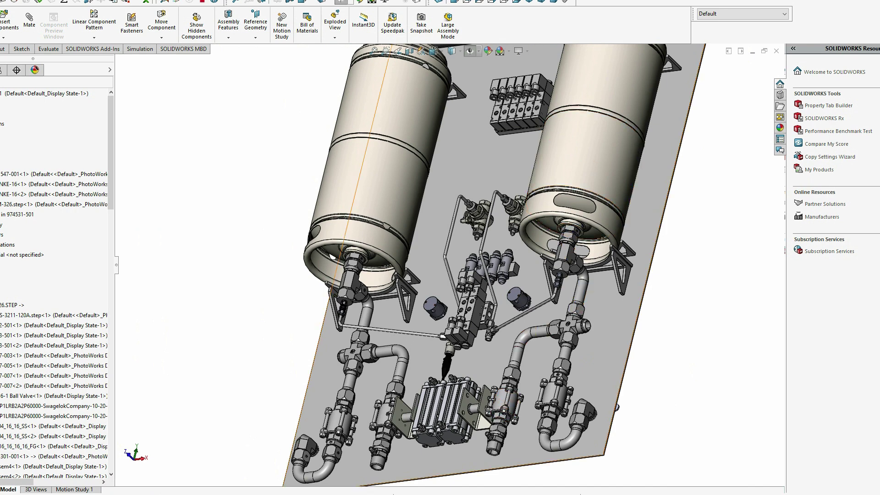
scroll(467, 243, up, 1)
scroll(523, 381, down, 5)
drag(387, 259, 454, 263)
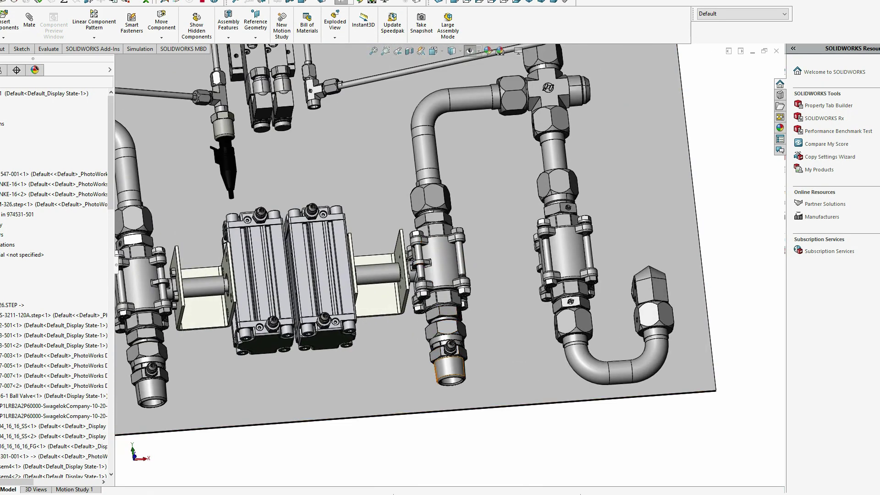
drag(447, 370, 475, 370)
scroll(446, 350, down, 3)
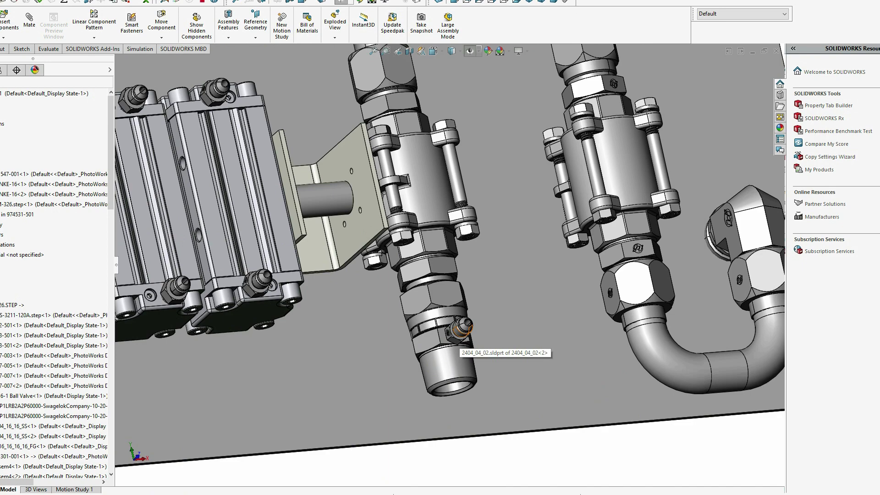
scroll(458, 347, up, 5)
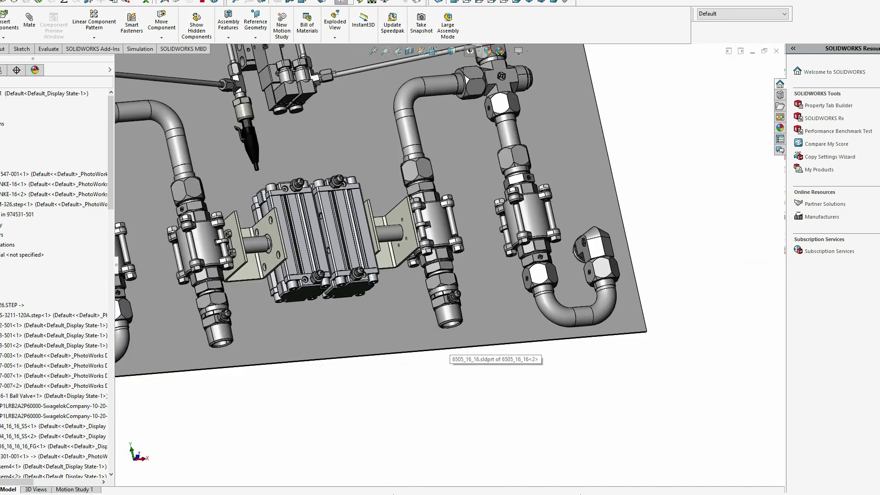
scroll(461, 304, down, 5)
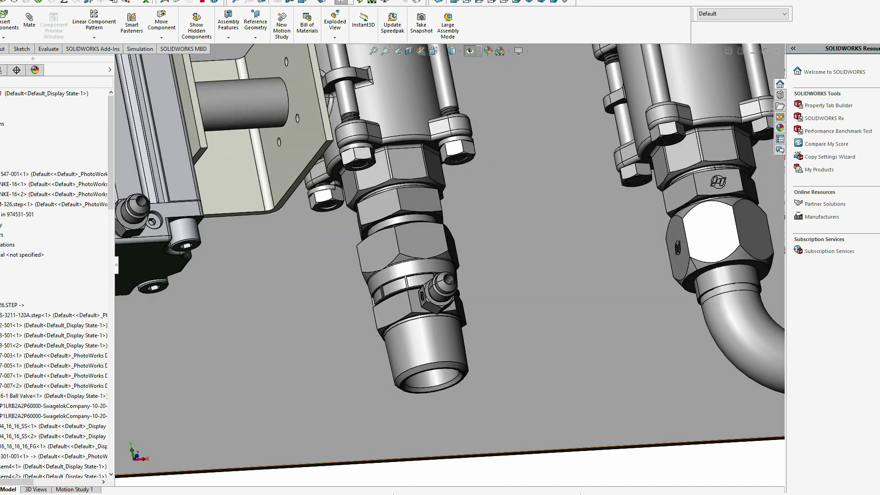
scroll(447, 286, up, 6)
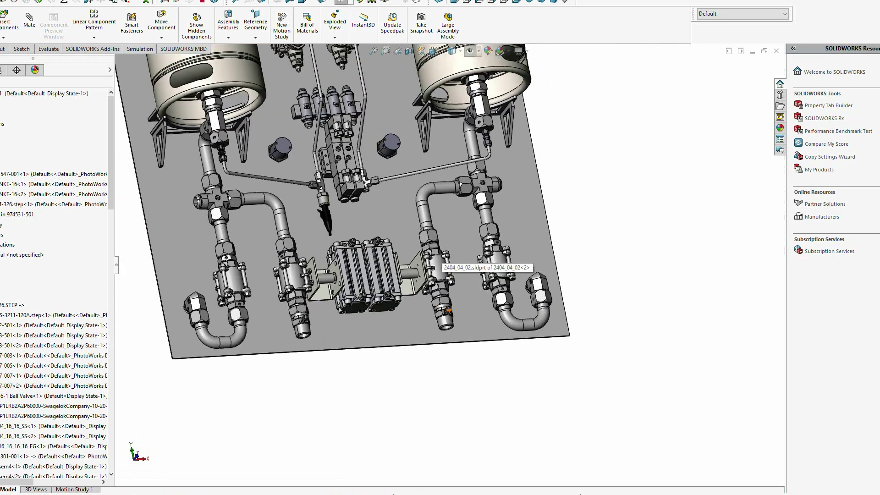
Step: Review the whole panel layout and trace the piping from the tanks to the lower valves in front view
scroll(450, 265, up, 1)
scroll(422, 110, down, 1)
scroll(450, 266, up, 3)
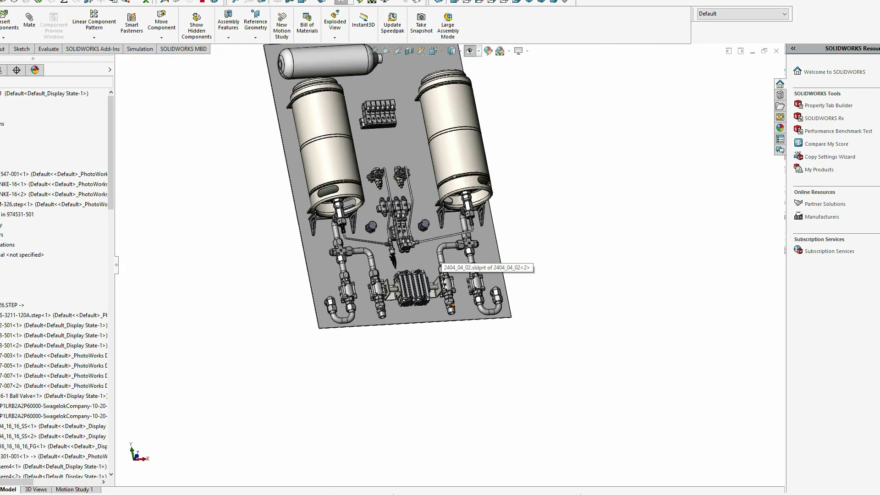
scroll(355, 161, down, 1)
scroll(413, 248, up, 2)
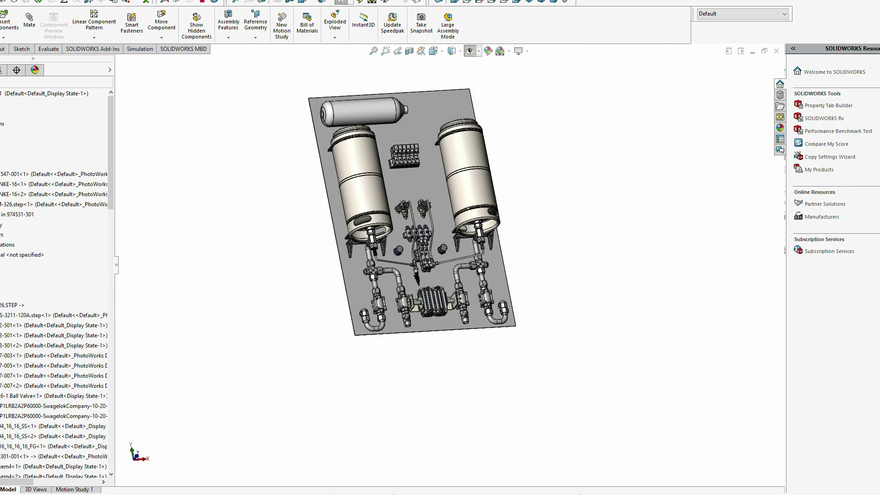
key(ctrl+1)
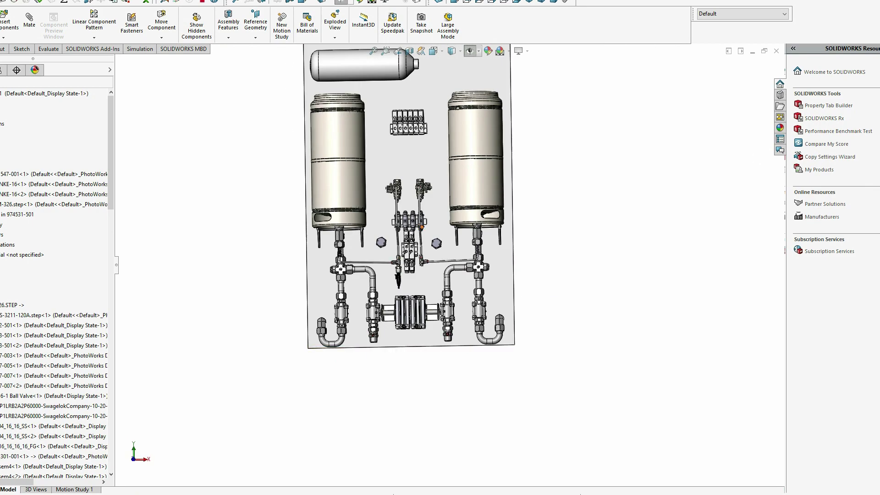
scroll(437, 248, up, 1)
scroll(474, 301, down, 6)
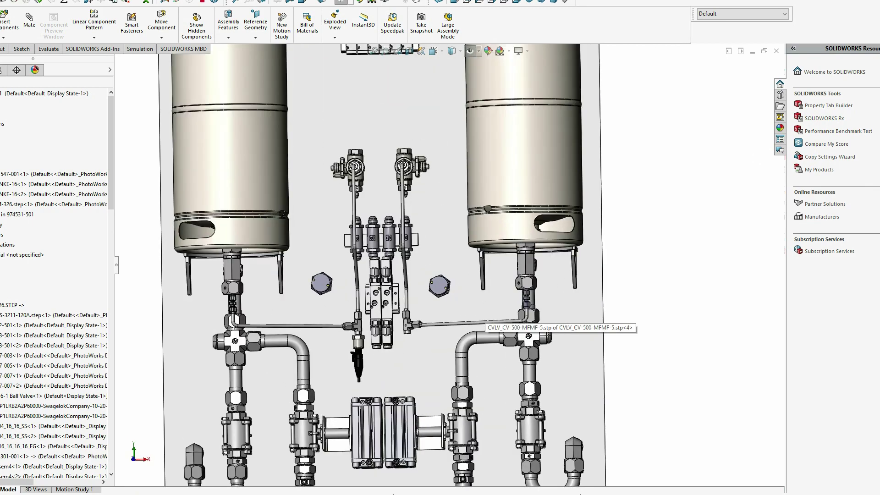
scroll(450, 265, up, 1)
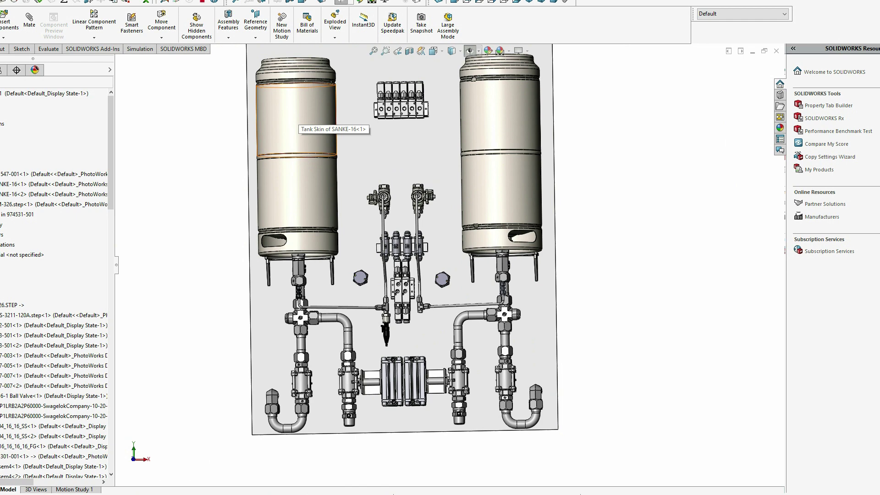
scroll(451, 270, up, 1)
scroll(415, 381, down, 2)
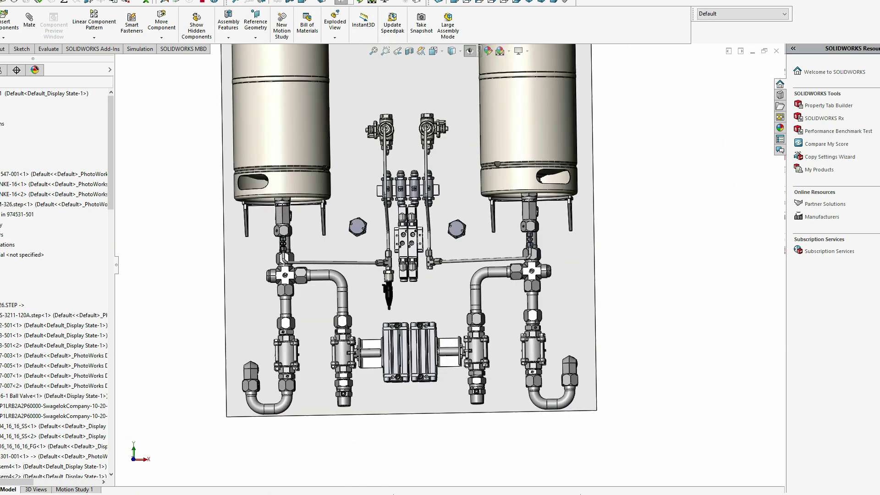
scroll(476, 390, down, 2)
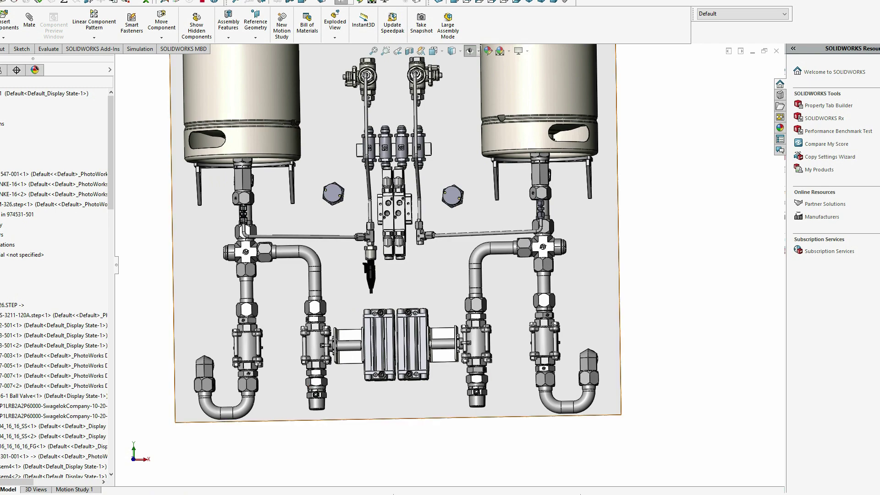
Step: Inspect the twin actuators up close and select the shaft coupling between one actuator and its ball valve
drag(308, 386, 316, 363)
scroll(395, 381, down, 2)
drag(377, 362, 344, 295)
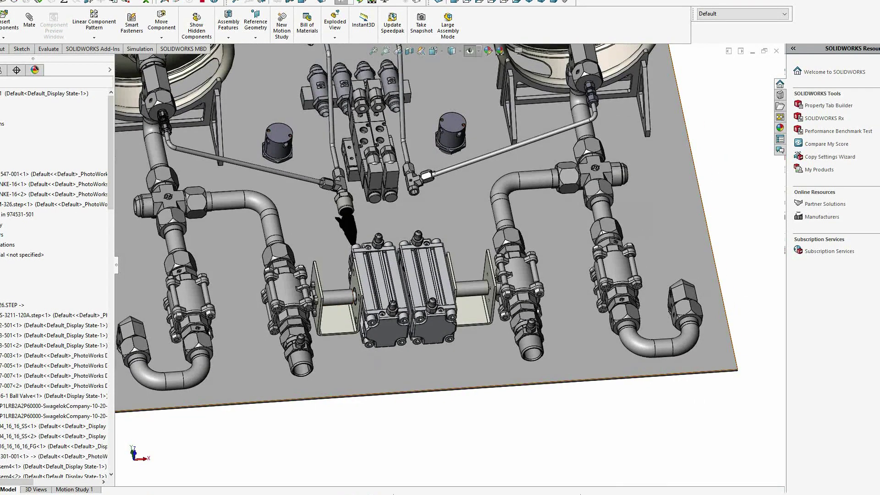
scroll(438, 303, down, 4)
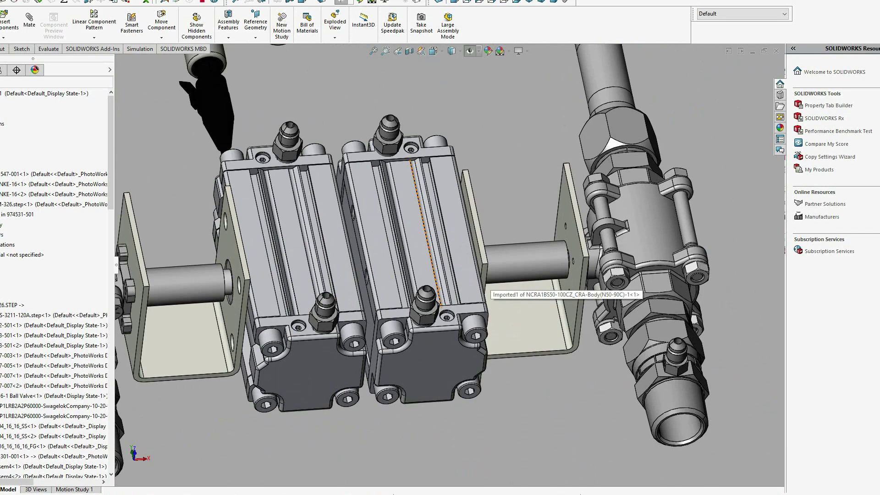
click(518, 266)
drag(509, 275, 403, 305)
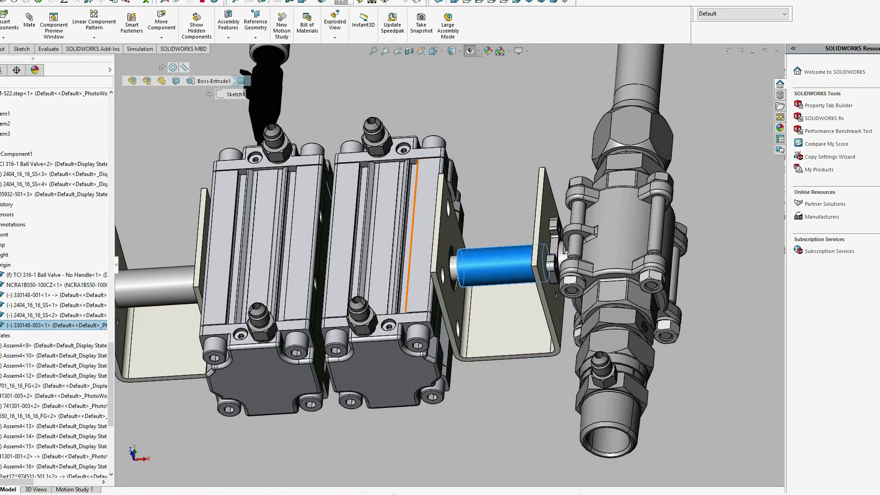
Step: Inspect the outlet fittings beneath the right tank and select the 0304_C_16 nut above the small tubing connector
scroll(391, 312, up, 4)
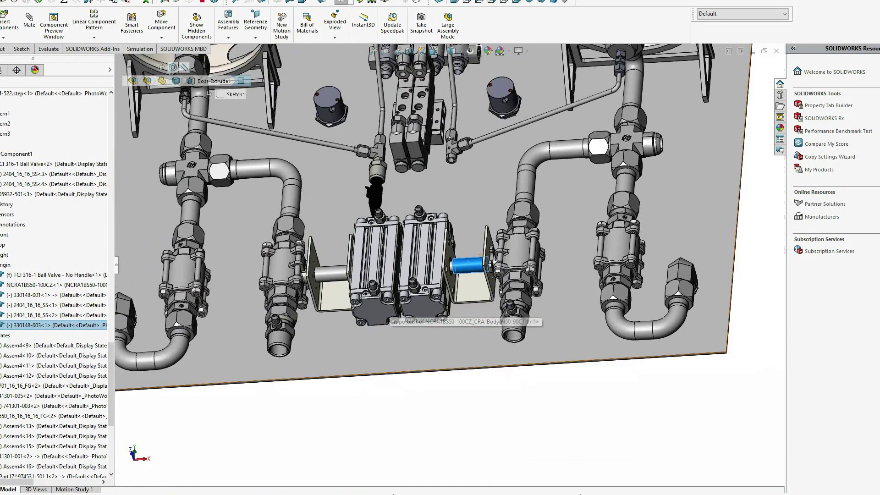
scroll(395, 140, down, 2)
scroll(396, 140, up, 1)
scroll(395, 140, down, 2)
scroll(454, 259, up, 3)
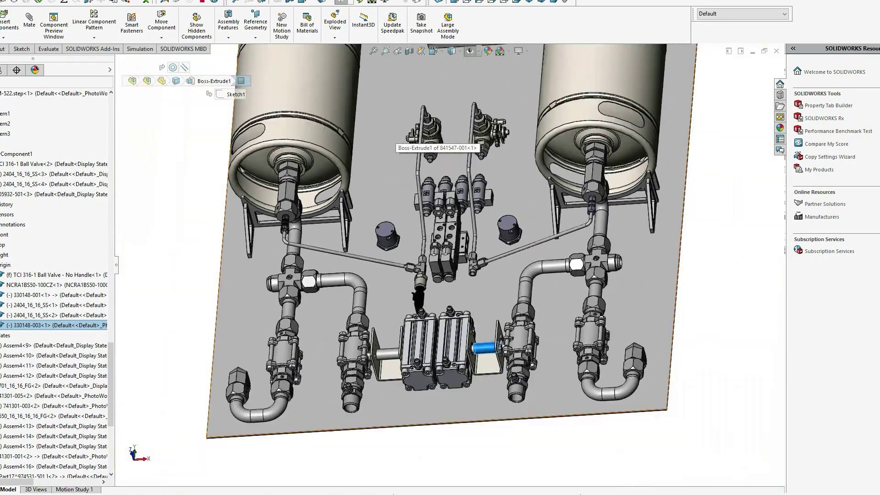
scroll(309, 175, down, 1)
drag(309, 174, 313, 203)
scroll(541, 182, down, 5)
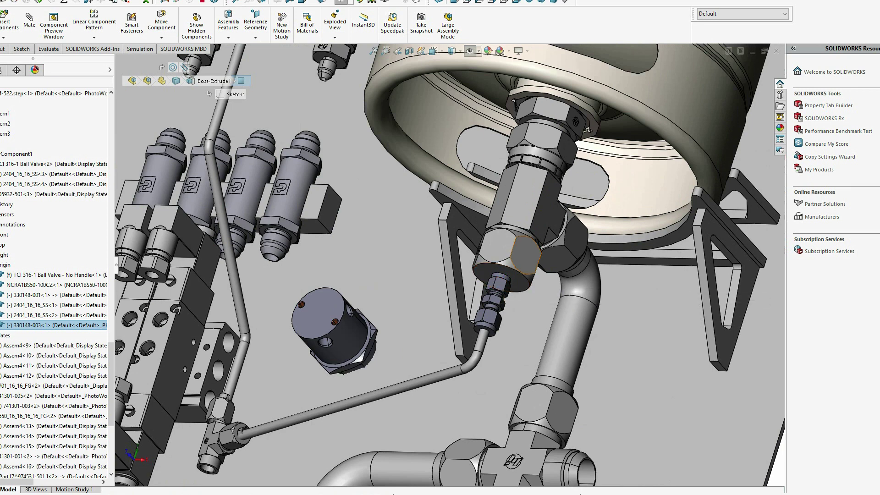
click(522, 259)
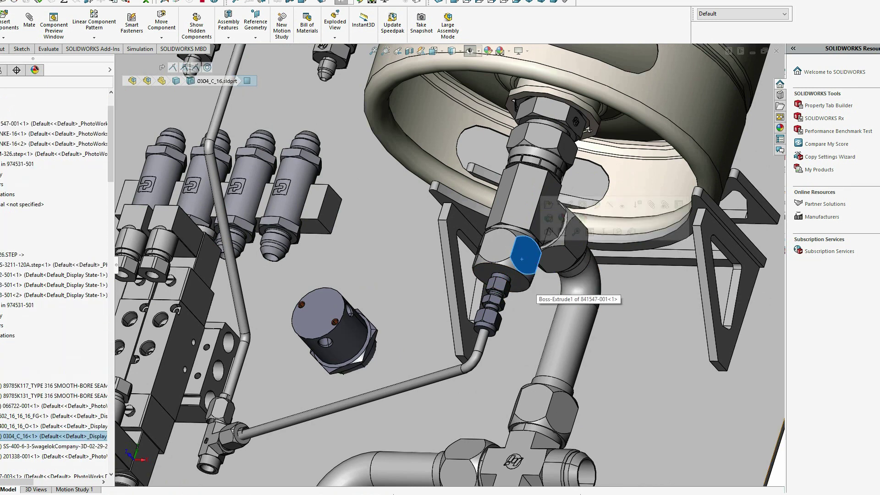
Step: Make the left SANKE-16 tank transparent and inspect the long tube running through its interior
scroll(456, 255, up, 4)
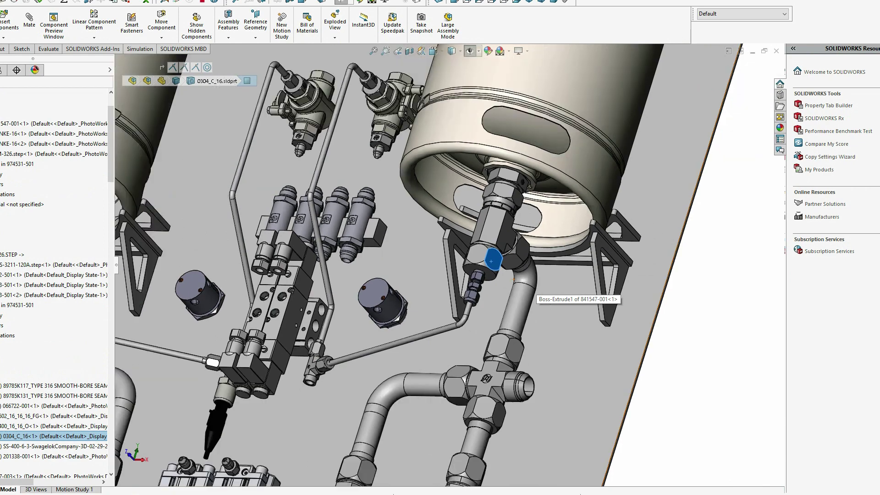
scroll(568, 103, down, 1)
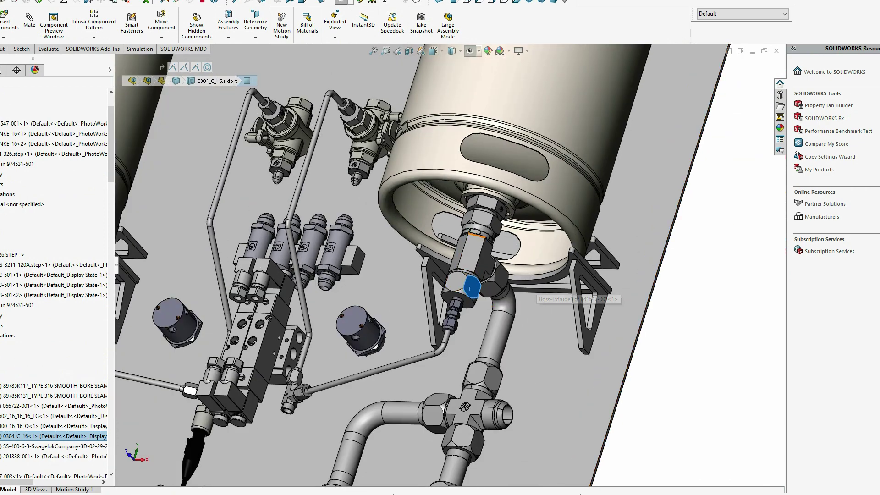
scroll(453, 267, up, 3)
right_click(537, 136)
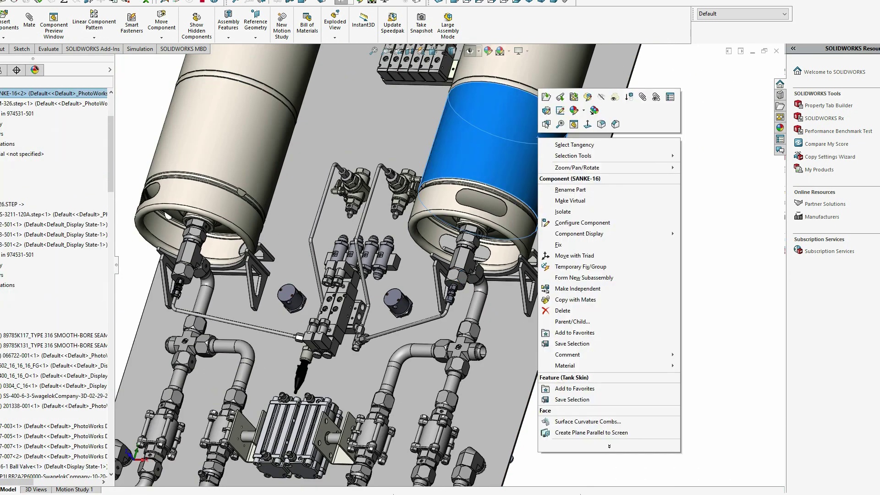
click(247, 154)
right_click(247, 156)
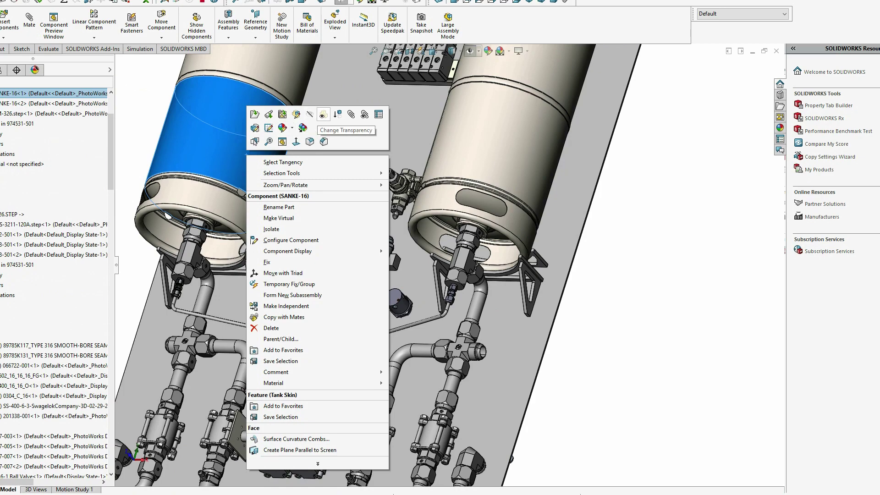
click(324, 114)
scroll(452, 257, up, 3)
scroll(224, 99, down, 4)
scroll(412, 383, up, 4)
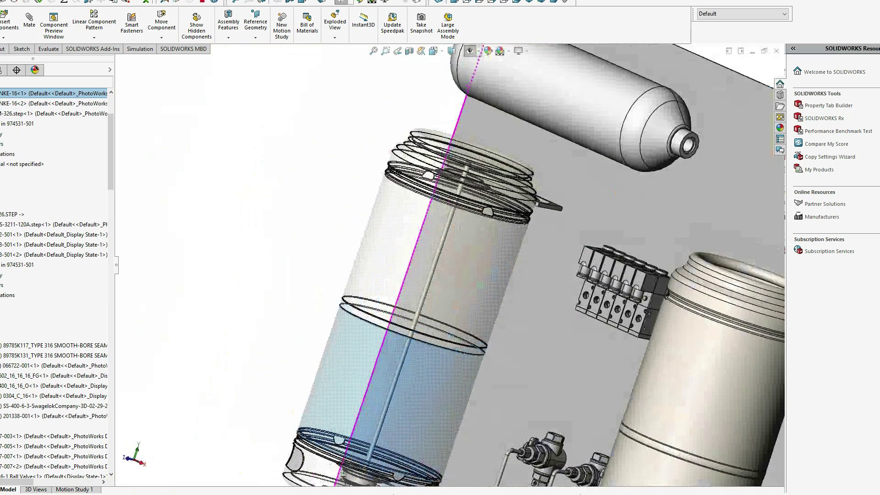
scroll(411, 383, down, 5)
scroll(412, 383, down, 4)
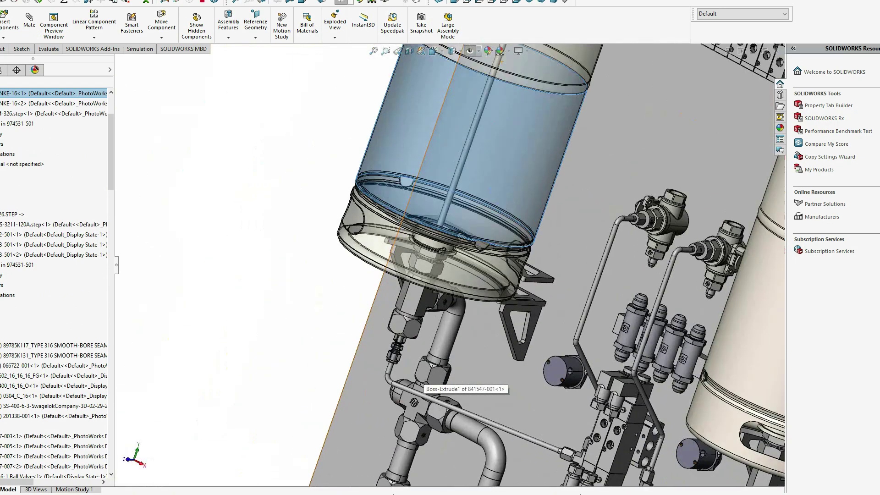
Step: Change the transparency of the 89785K131 tube inside the left tank and inspect its path through the bottom outlet
right_click(476, 159)
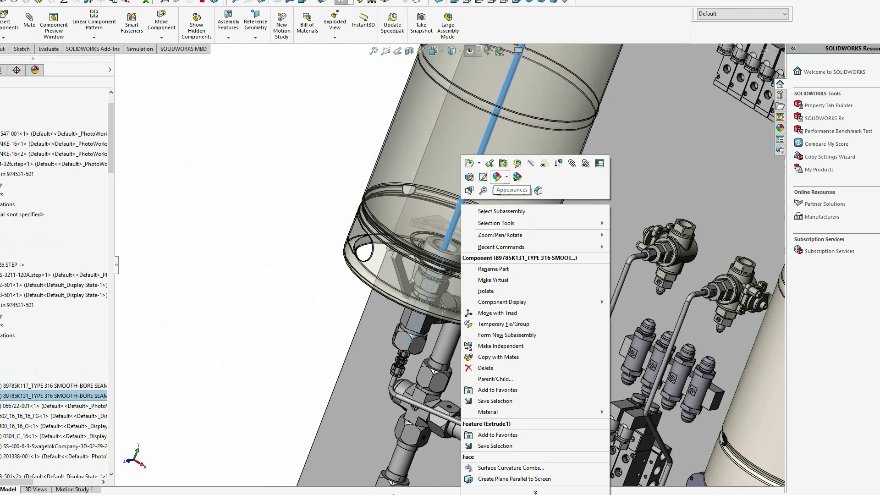
click(544, 164)
scroll(550, 211, down, 6)
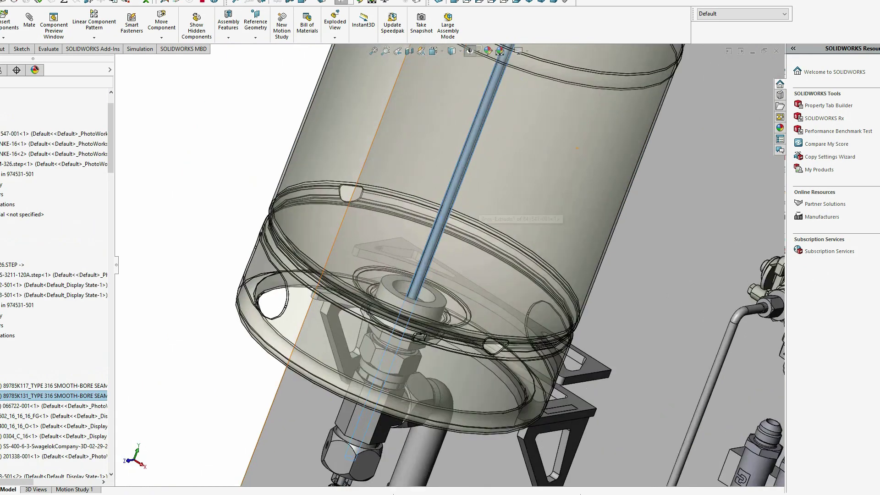
scroll(436, 294, up, 5)
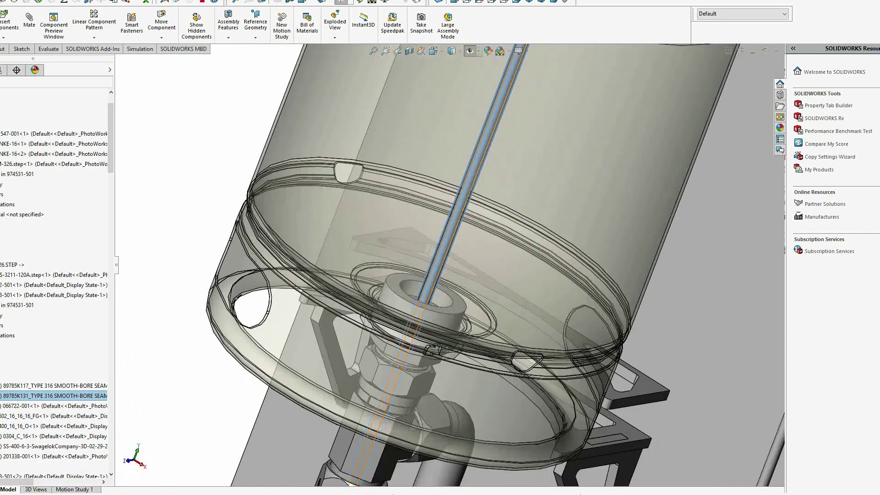
scroll(392, 375, down, 3)
scroll(381, 379, up, 3)
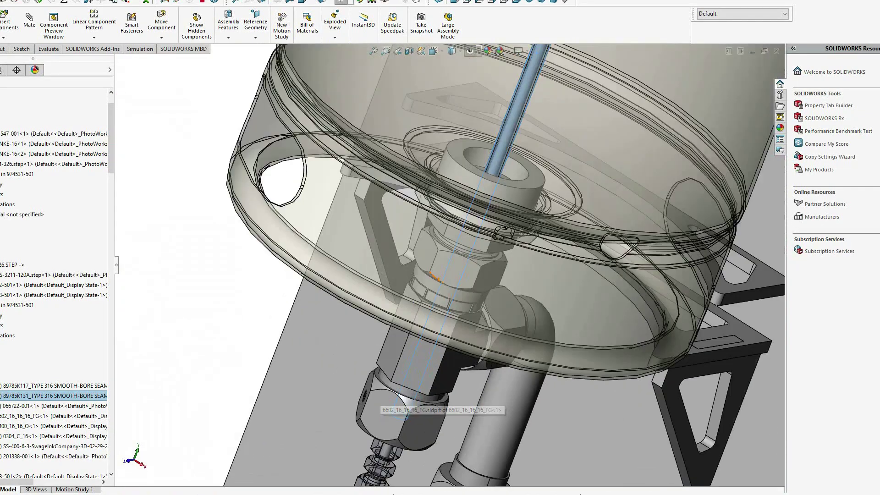
Step: Make the Swagelok connector and the 0304_C_16 nut below the left tank transparent and inspect the tube passing through them
right_click(398, 312)
click(348, 367)
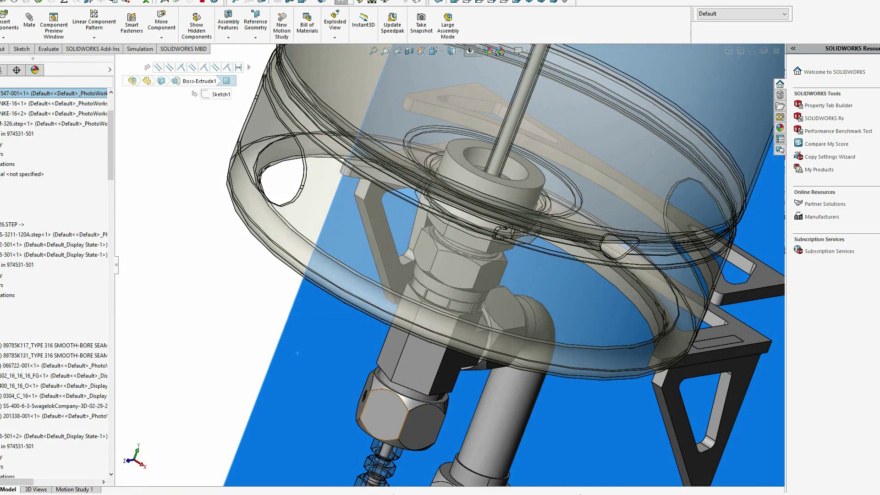
click(393, 412)
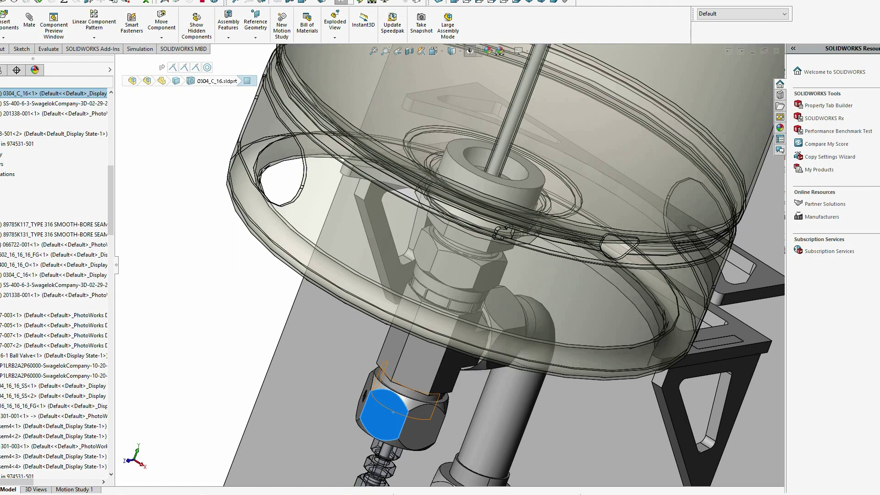
scroll(410, 415, down, 5)
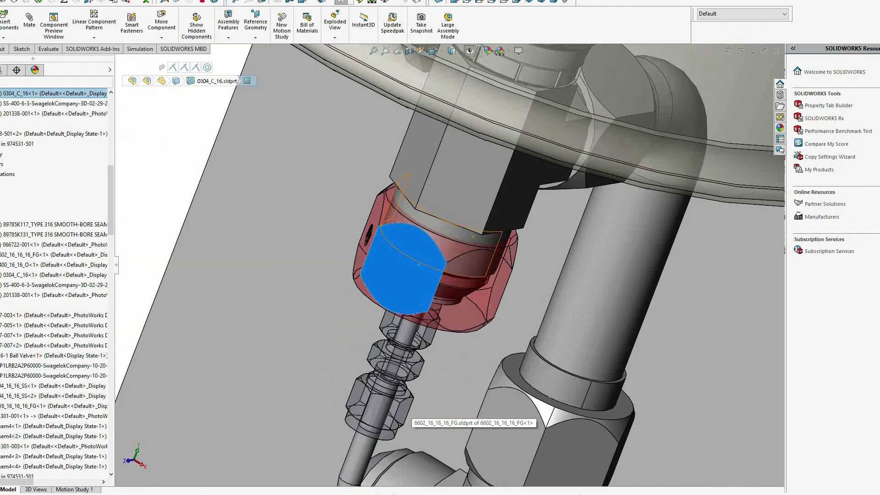
drag(409, 415, 523, 203)
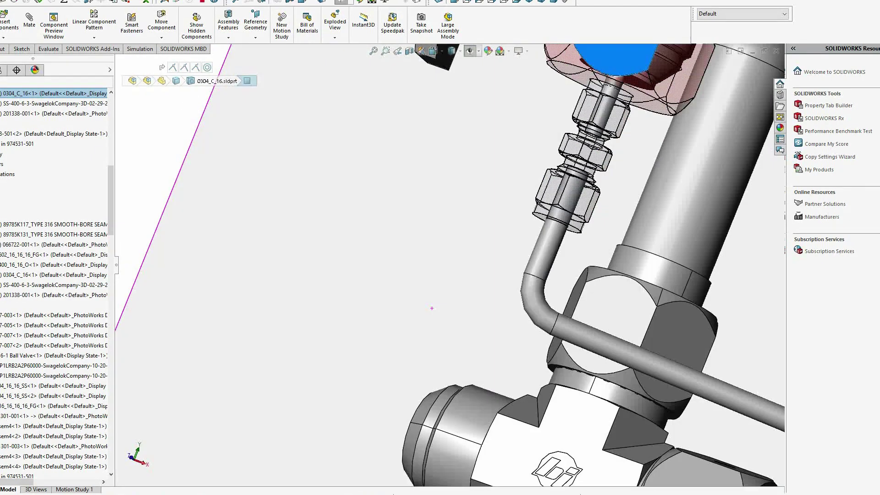
scroll(522, 203, up, 3)
scroll(635, 133, down, 5)
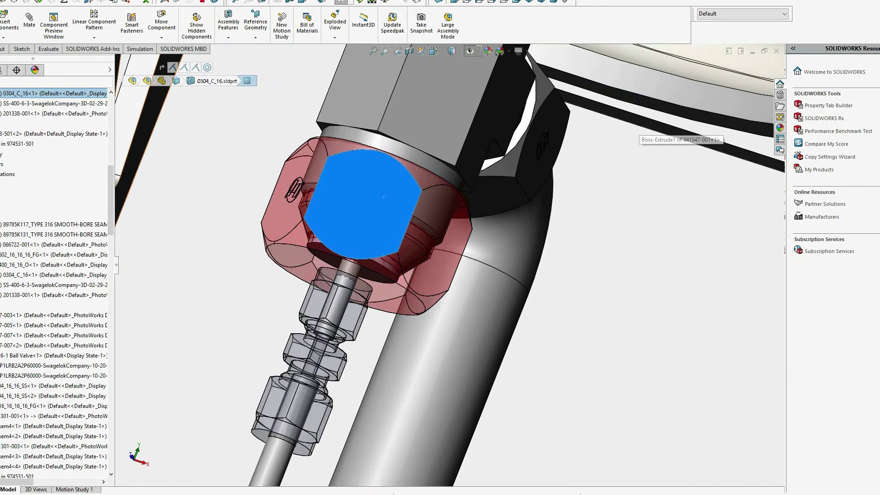
click(140, 147)
drag(367, 225, 523, 130)
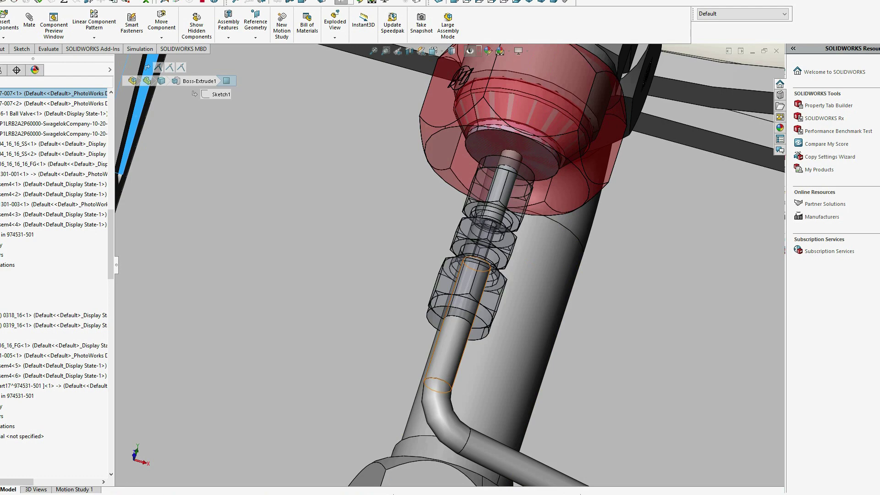
Step: Trace the small tubing from the left tank's outlet to the central valves and review the whole panel in front view
scroll(450, 266, up, 3)
scroll(477, 364, up, 3)
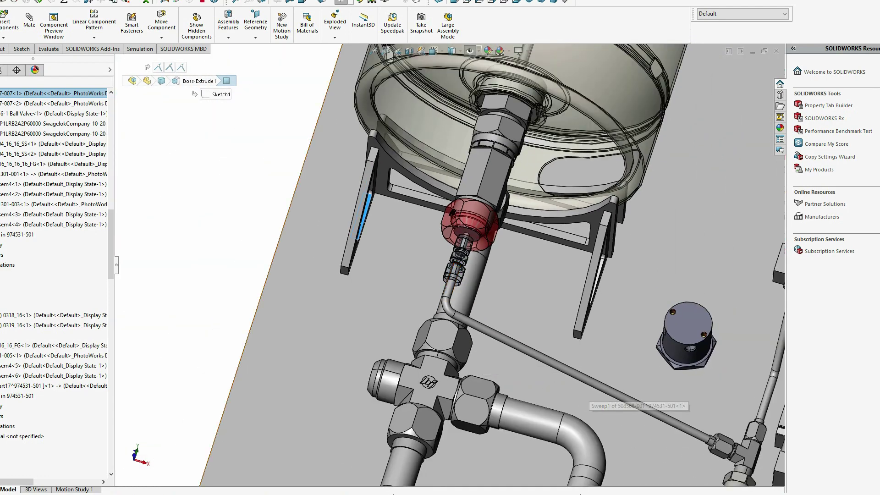
scroll(723, 433, up, 2)
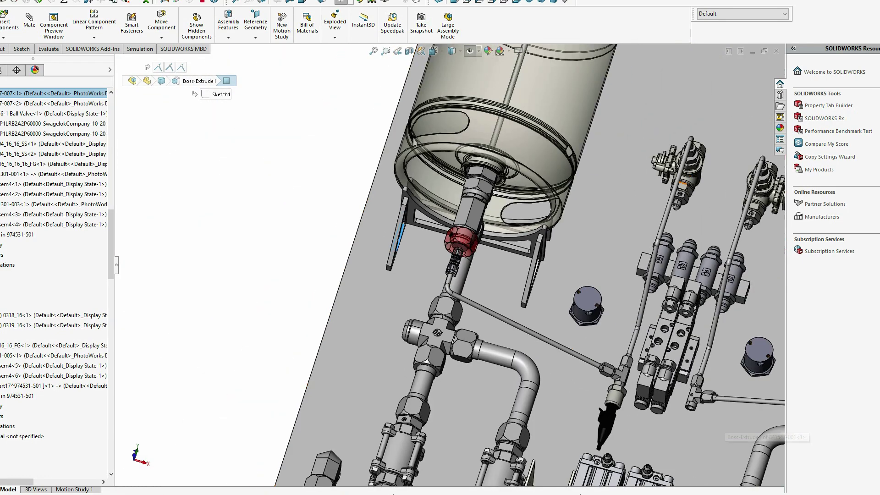
scroll(621, 152, up, 3)
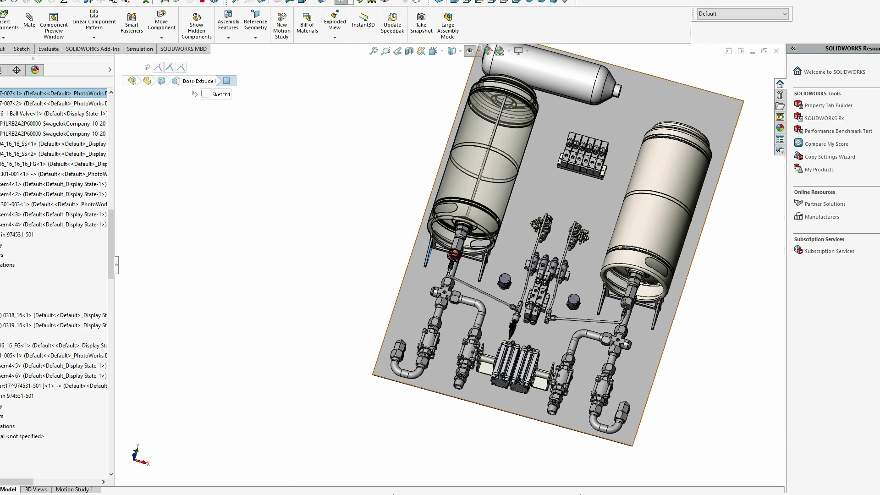
key(ctrl+1)
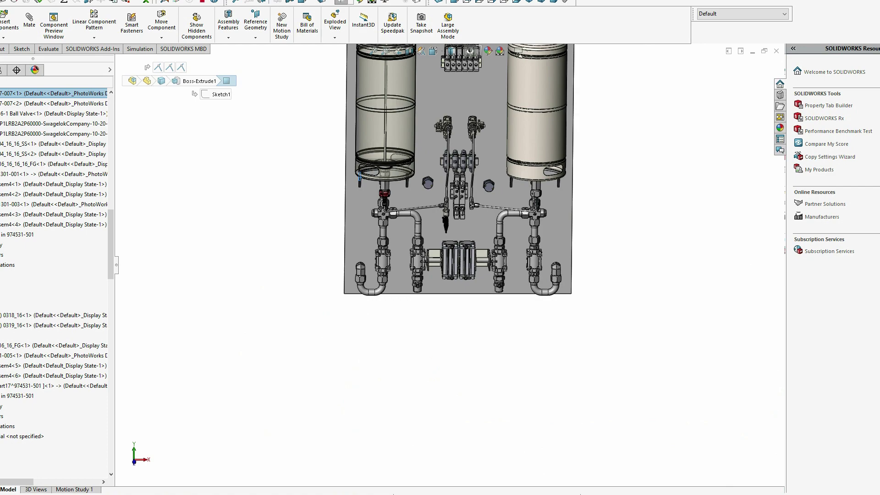
key(f)
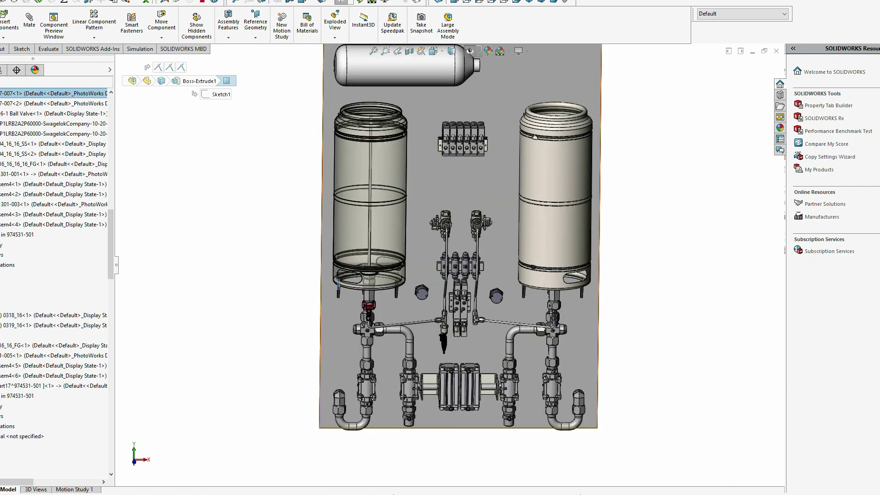
Step: Review the panel from several angles and make the left SANKE-16 tank opaque again
key(Right)
key(Down)
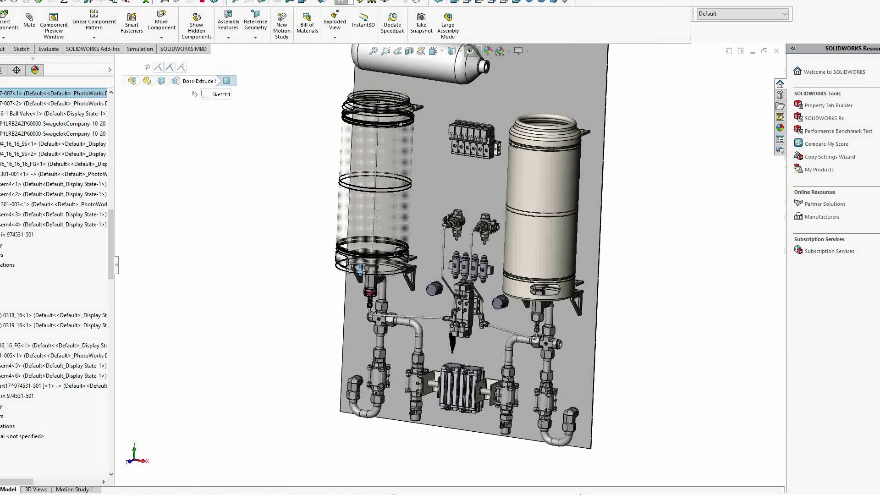
key(Up)
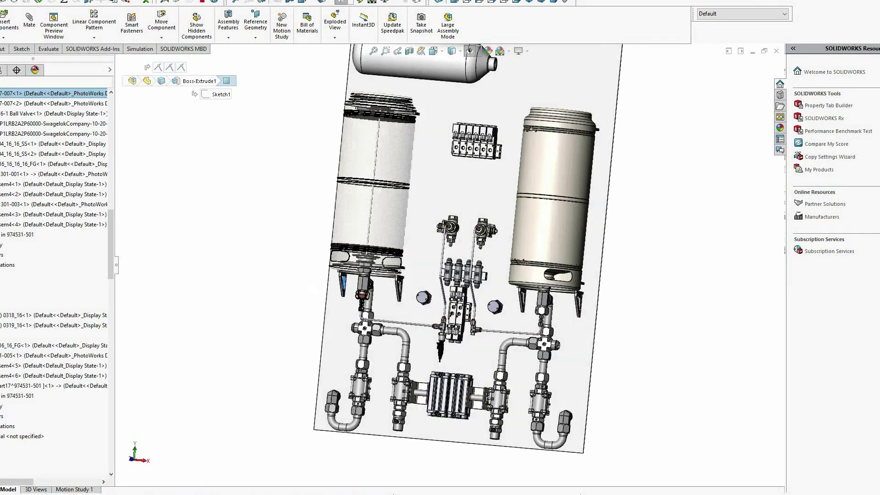
key(Left)
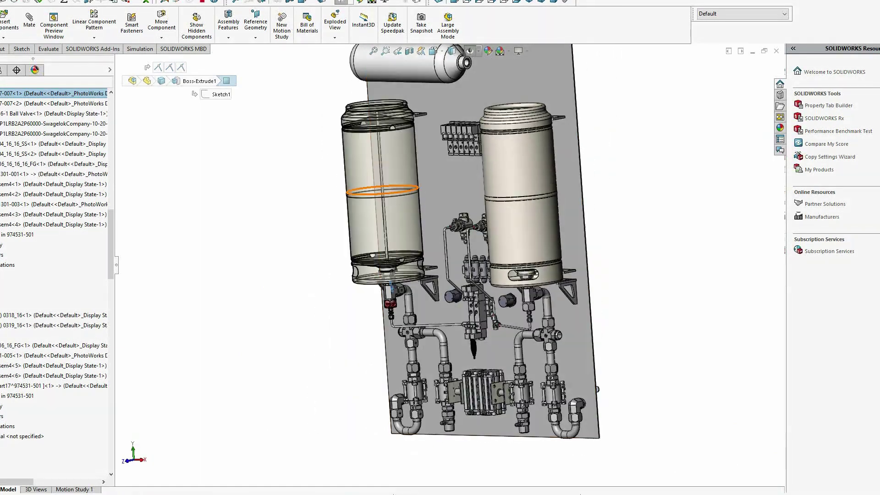
right_click(362, 194)
click(441, 158)
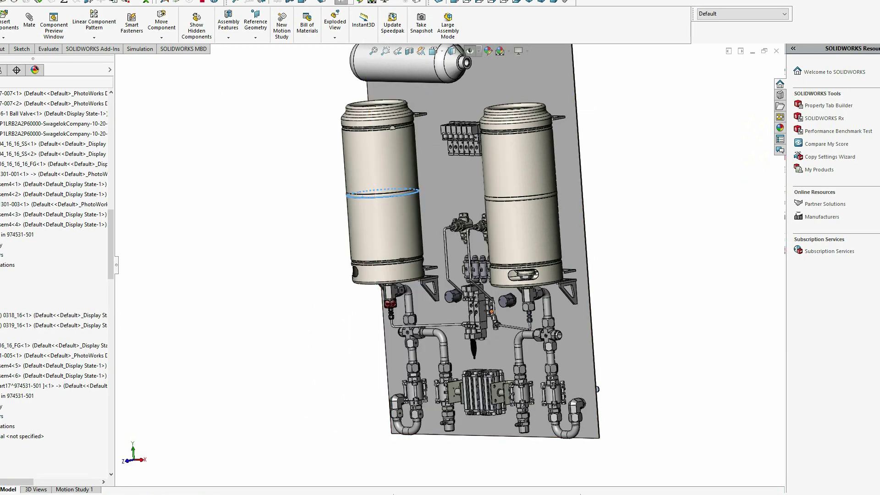
Step: Inspect the lower ball valves, twin actuators and outlet piping beneath both tanks
scroll(493, 355, down, 2)
scroll(482, 360, up, 1)
middle_click(434, 355)
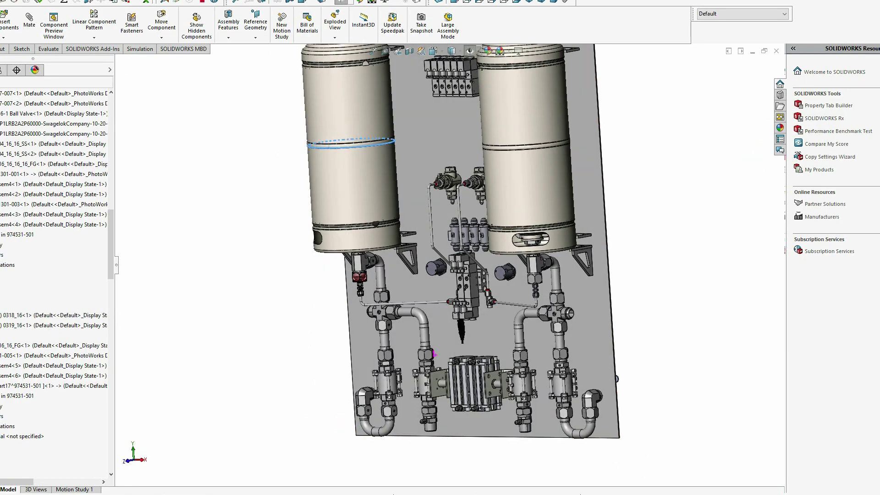
drag(435, 355, 469, 358)
scroll(469, 359, up, 1)
scroll(468, 358, down, 2)
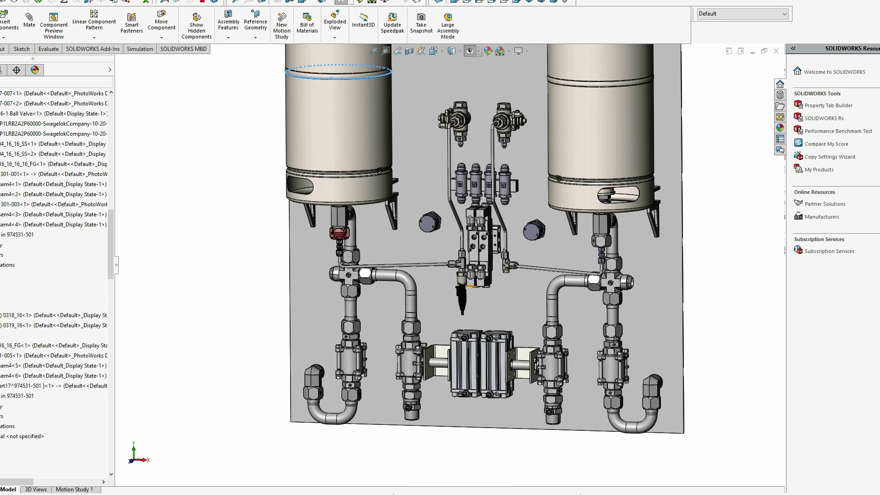
Step: Inspect the regulators, check valves and valve manifold between the two tanks from front and angled views
scroll(460, 288, up, 2)
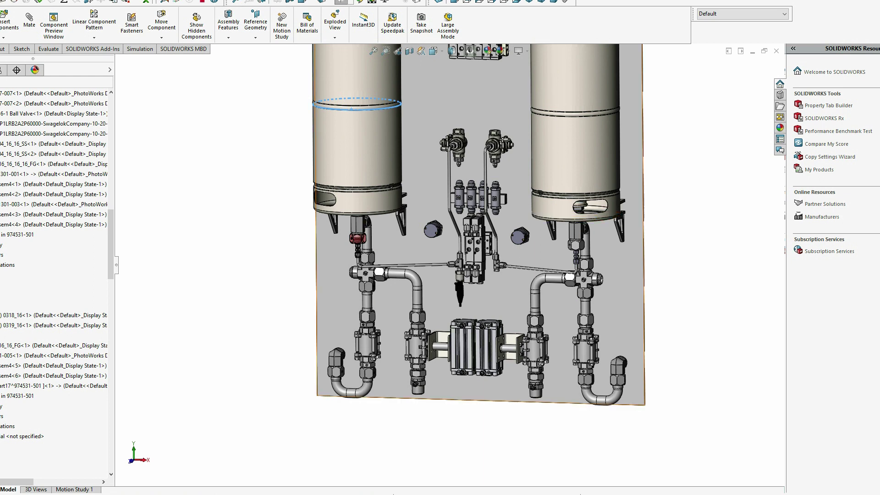
scroll(417, 339, up, 1)
scroll(476, 174, down, 3)
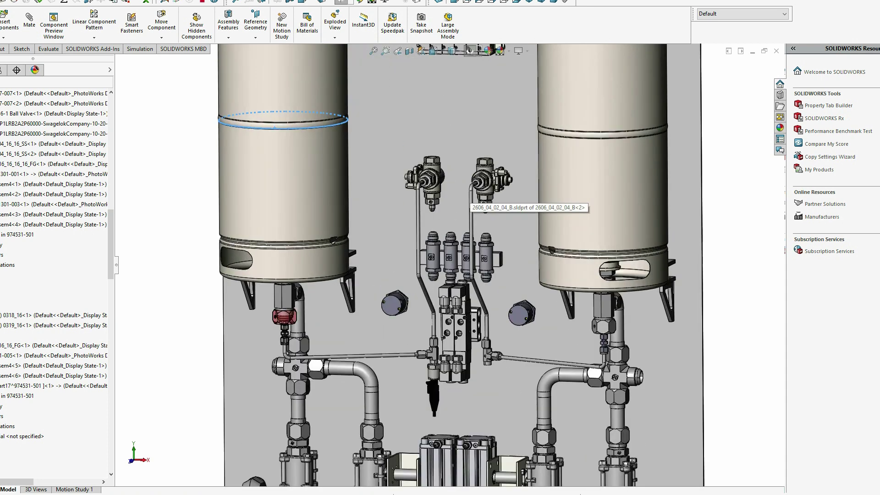
drag(472, 192, 457, 232)
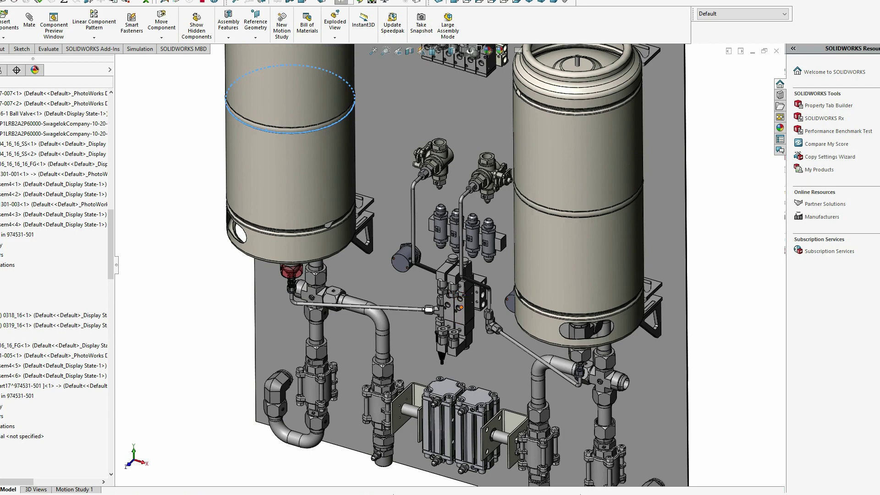
scroll(452, 248, up, 3)
scroll(467, 179, down, 2)
drag(456, 193, 481, 152)
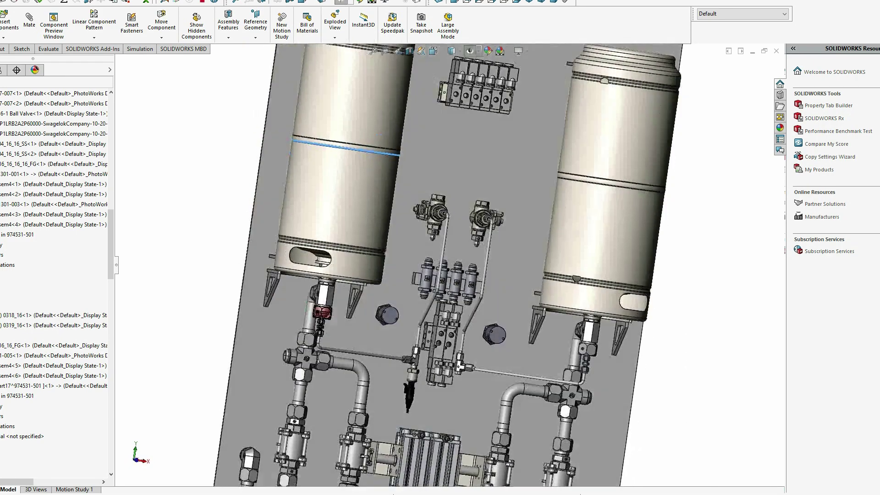
Step: Examine the panel layout from tilted and angled views, covering both upright tanks, the horizontal cylinder and the upper valve bank
drag(481, 247, 477, 275)
scroll(467, 270, up, 2)
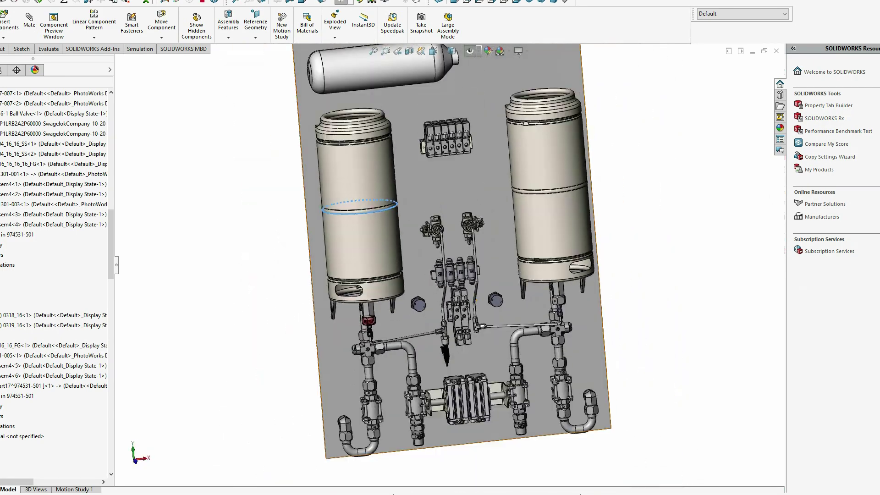
scroll(489, 376, down, 1)
scroll(489, 376, up, 2)
scroll(490, 376, down, 1)
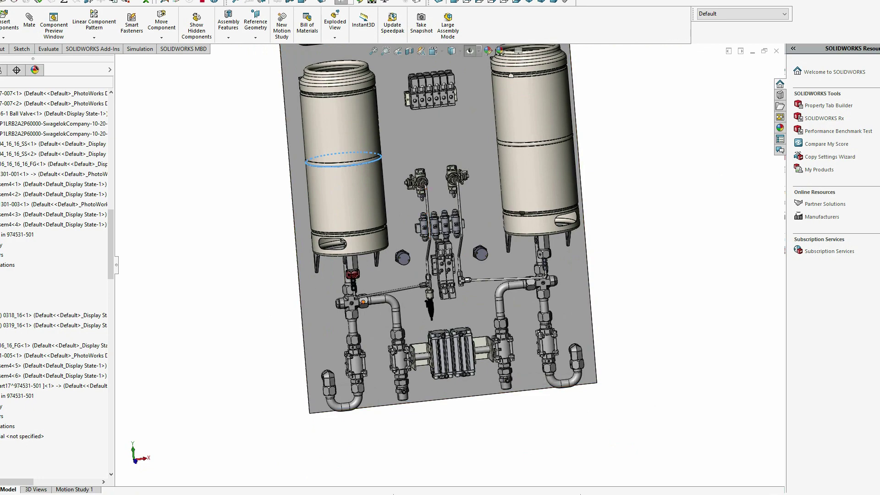
drag(562, 251, 516, 212)
scroll(510, 167, up, 3)
scroll(510, 167, down, 2)
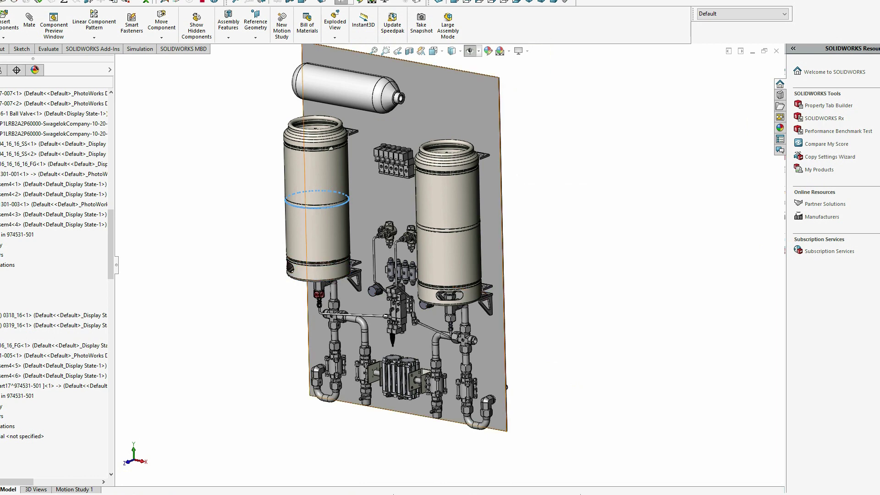
scroll(336, 171, up, 2)
scroll(336, 171, down, 4)
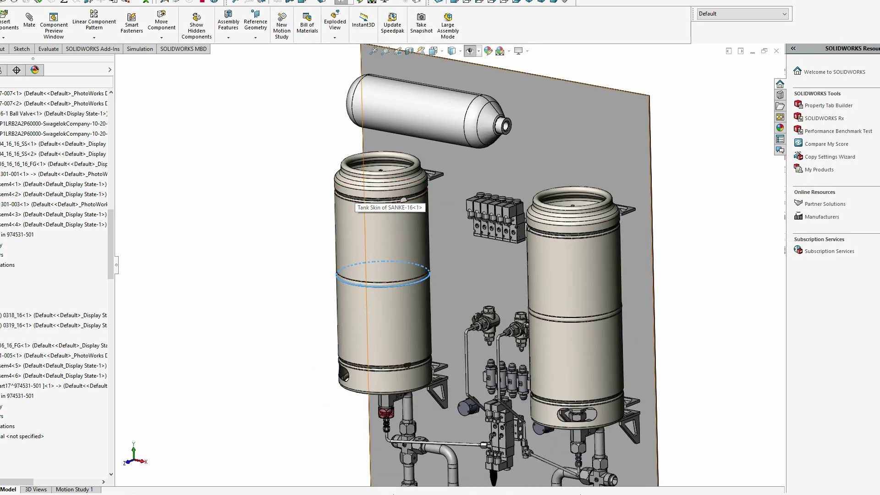
scroll(460, 283, up, 1)
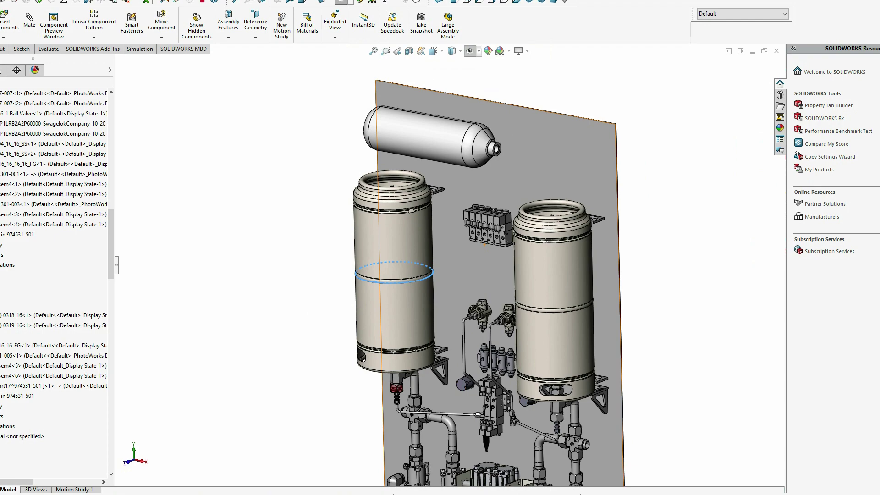
scroll(468, 377, down, 1)
scroll(388, 107, up, 2)
scroll(474, 387, down, 1)
Step: Review the complete panel from a near-front view, following the tubing and piping from both tanks to the central valves and actuators
drag(474, 388, 484, 271)
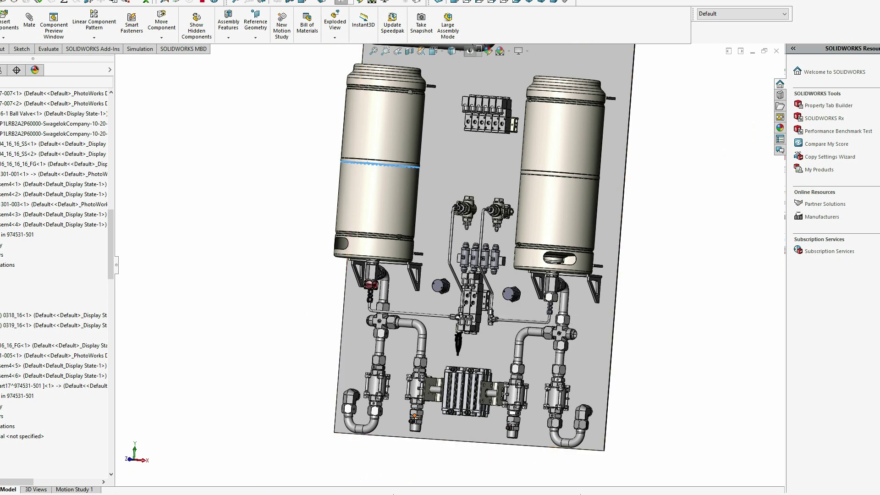
scroll(431, 216, up, 3)
scroll(431, 214, down, 2)
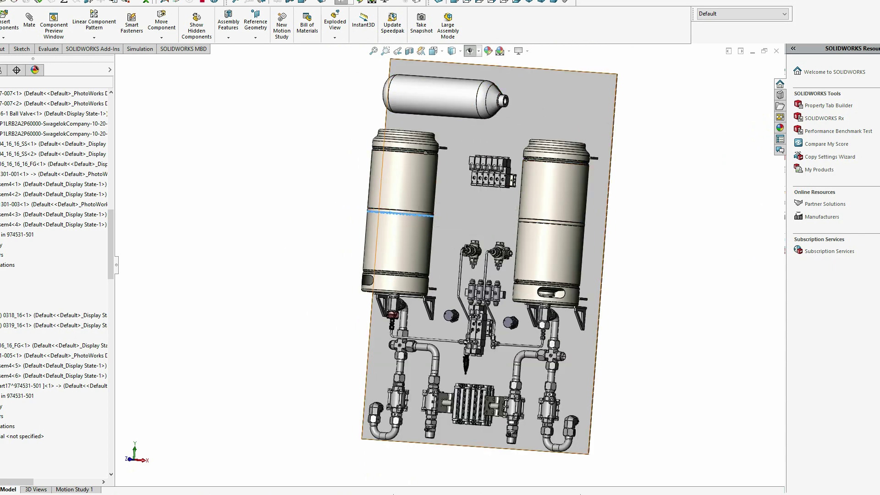
scroll(590, 348, up, 1)
scroll(592, 352, down, 1)
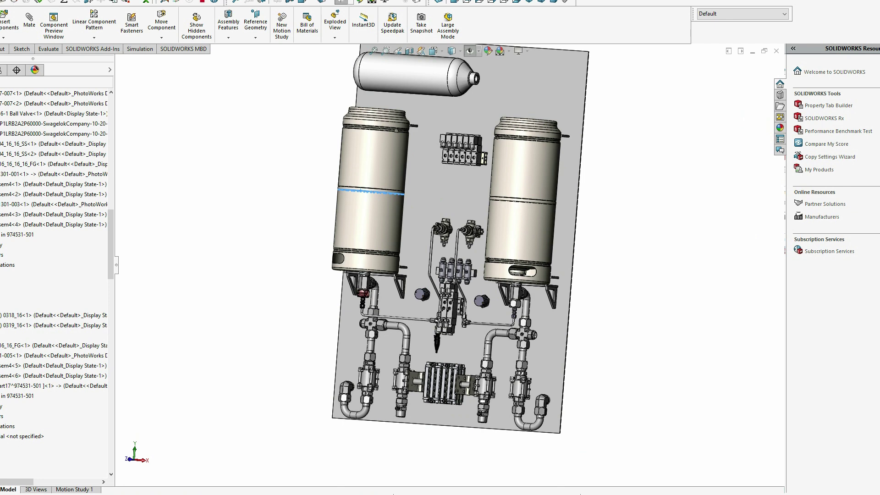
scroll(438, 272, up, 2)
scroll(404, 243, down, 2)
drag(430, 264, 412, 275)
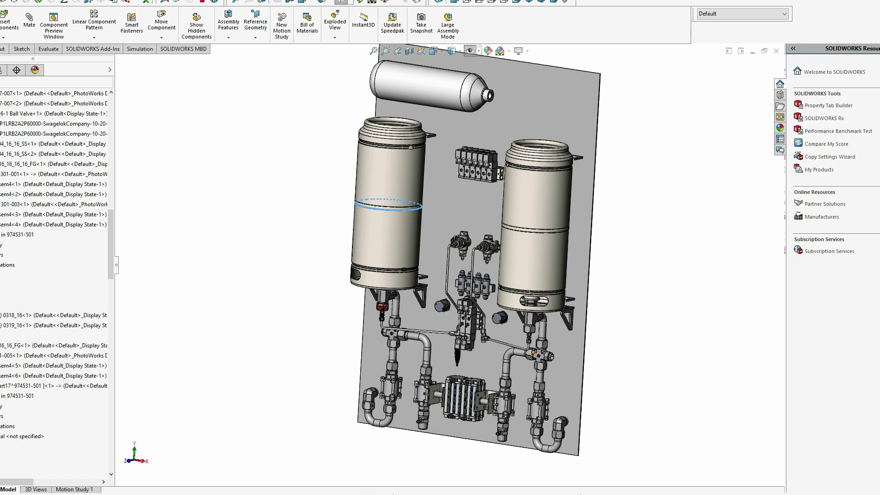
Step: Inspect the central valves, lower piping and twin actuators from a raised angle, and review the full assembly
scroll(445, 113, up, 1)
drag(447, 369, 443, 392)
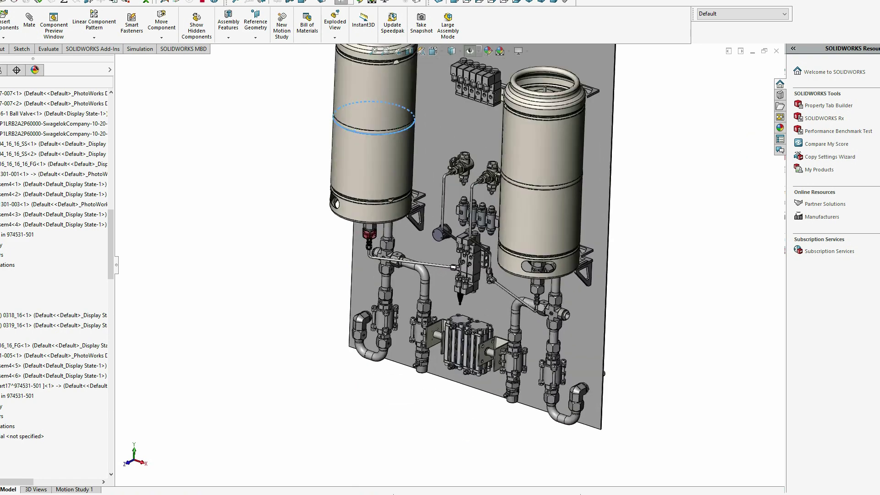
mouse_move(456, 306)
mouse_down()
mouse_move(461, 279)
mouse_move(461, 316)
mouse_up()
scroll(427, 291, down, 2)
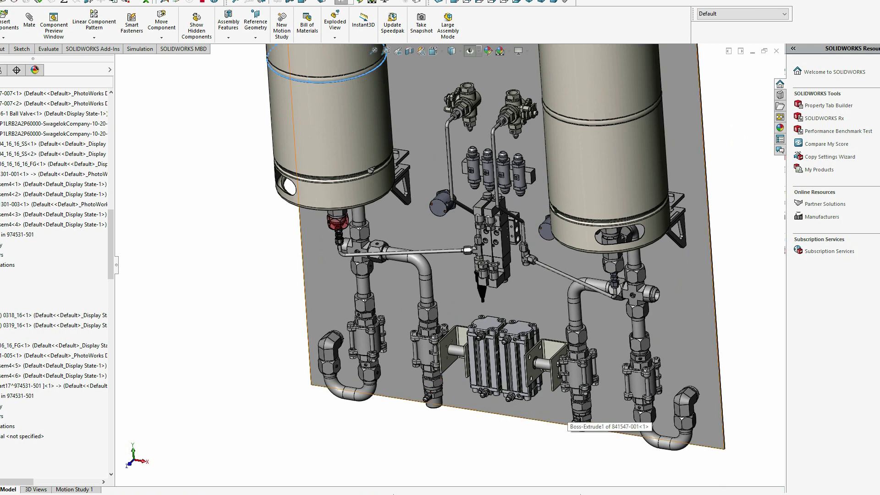
scroll(449, 265, up, 4)
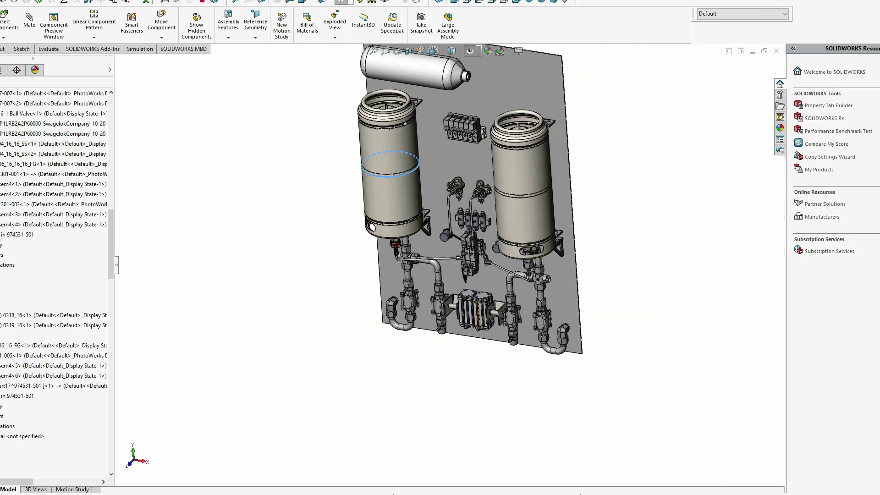
scroll(449, 265, up, 3)
scroll(452, 225, down, 3)
click(445, 268)
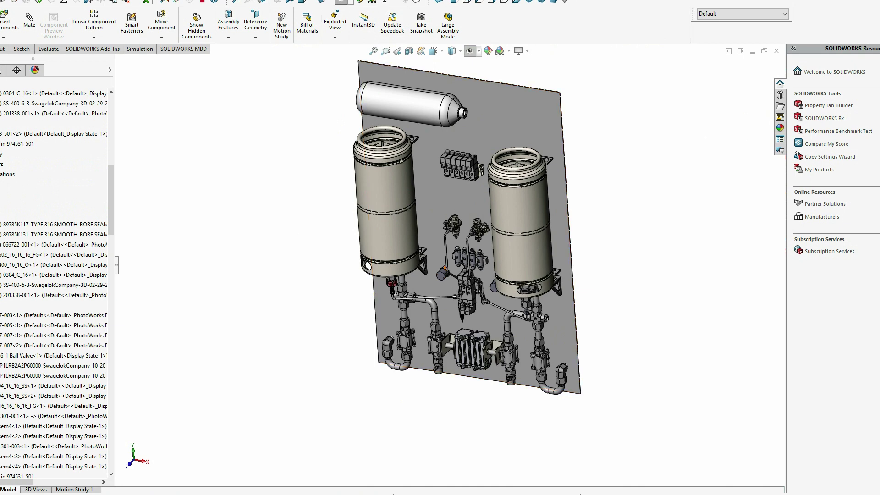